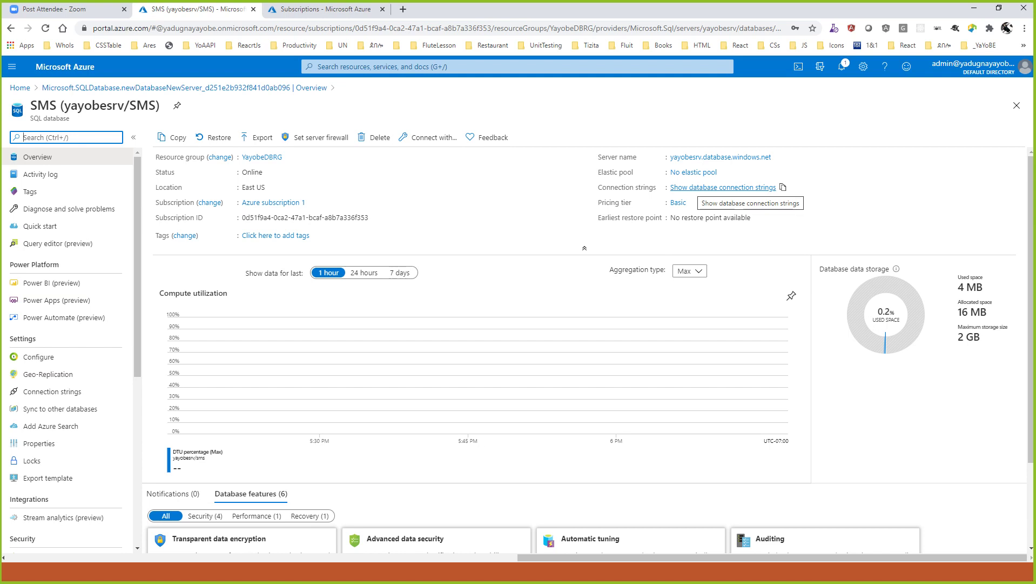
Show the SMS database's connection strings and examine the server and catalog parts of the ADO.NET string.
{"action": "left_click", "coordinate": [723, 187]}
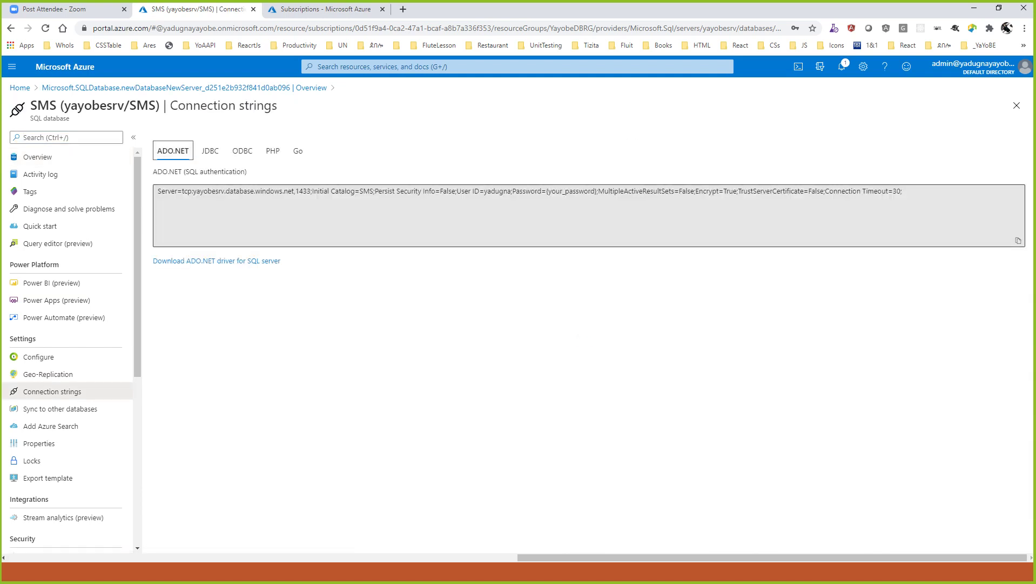
{"action": "left_click", "coordinate": [165, 191]}
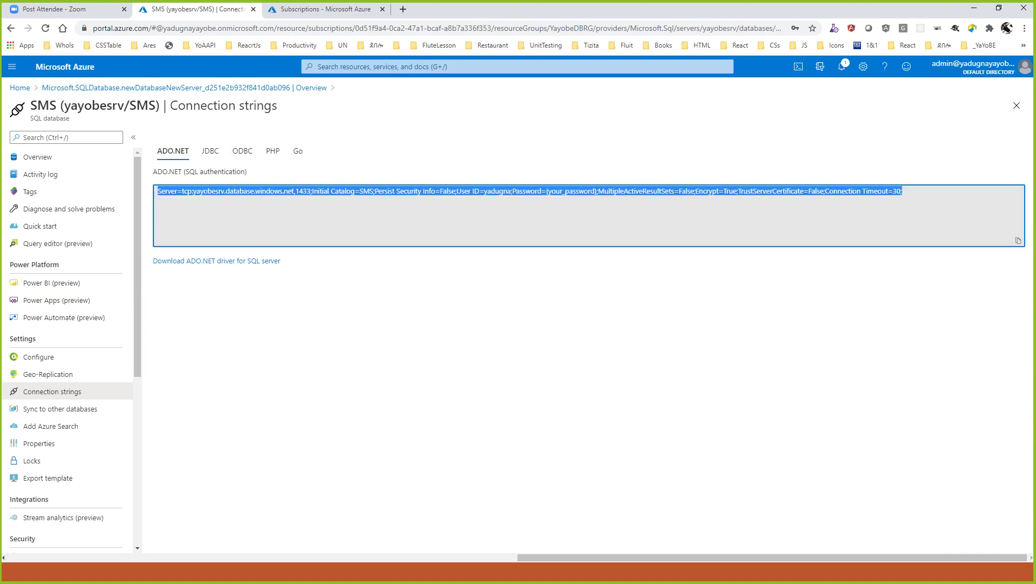
{"action": "left_click", "coordinate": [167, 191]}
{"action": "double_click", "coordinate": [167, 191]}
{"action": "double_click", "coordinate": [203, 191]}
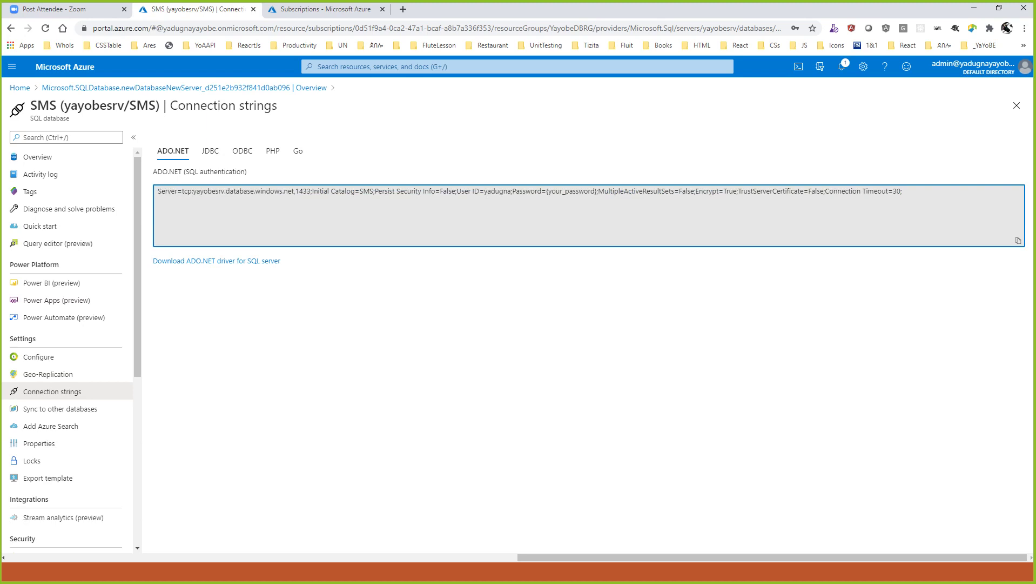
{"action": "double_click", "coordinate": [240, 191]}
{"action": "double_click", "coordinate": [367, 190]}
Review the connection strings and sample code offered for JDBC, ODBC, PHP and Go.
{"action": "left_click", "coordinate": [210, 150]}
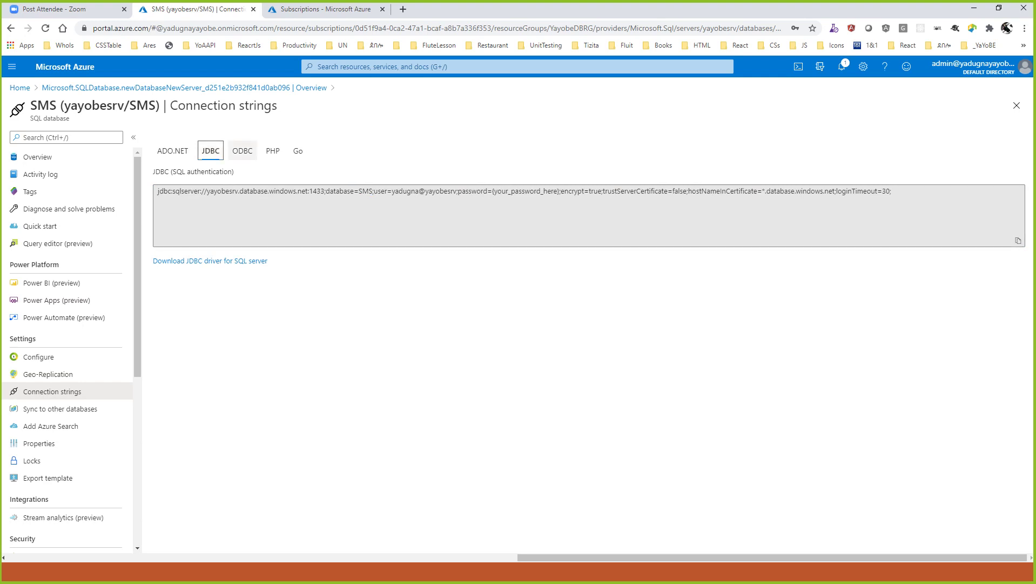
{"action": "left_click", "coordinate": [242, 150]}
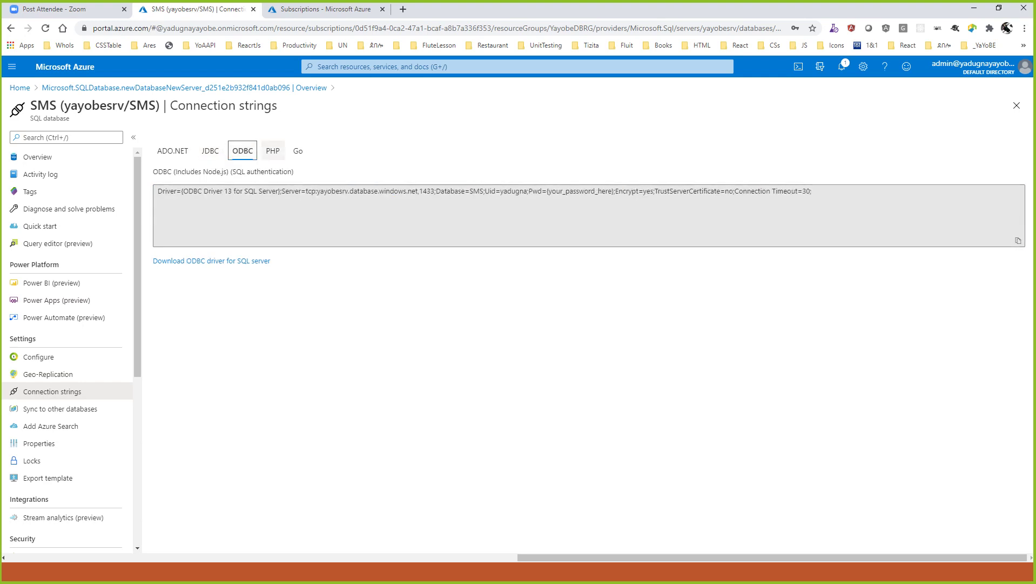
{"action": "left_click", "coordinate": [273, 150]}
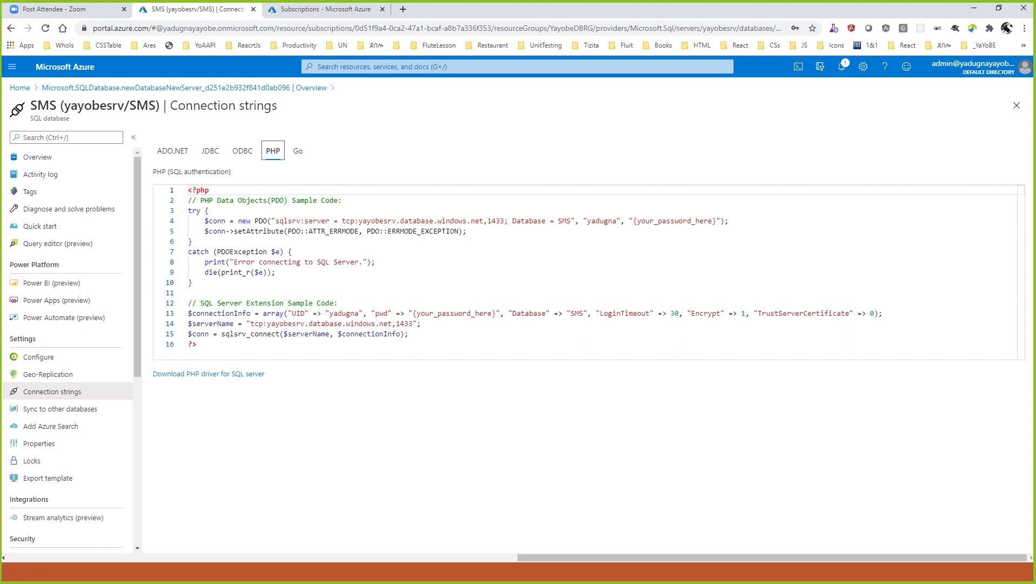
{"action": "left_click", "coordinate": [297, 150]}
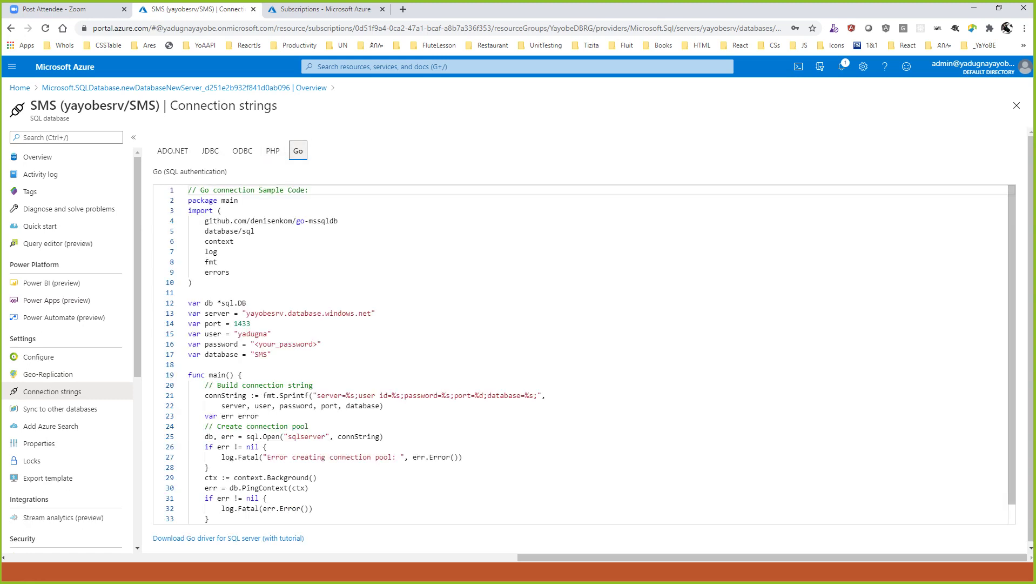
{"action": "left_click", "coordinate": [273, 151]}
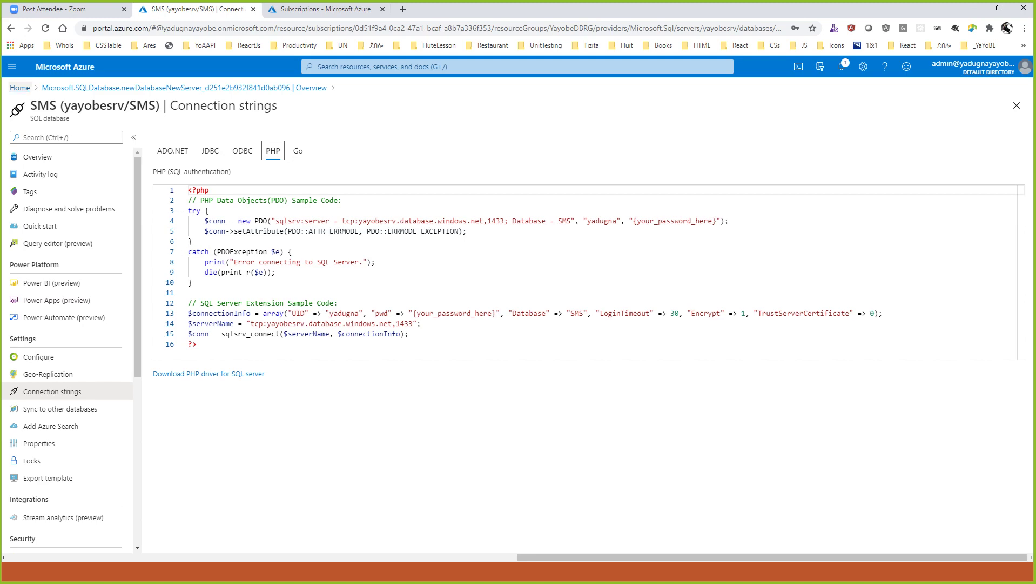
Return to the portal home page and open the SMS (yayobesrv/SMS) database from the list of all resources.
{"action": "left_click", "coordinate": [20, 88]}
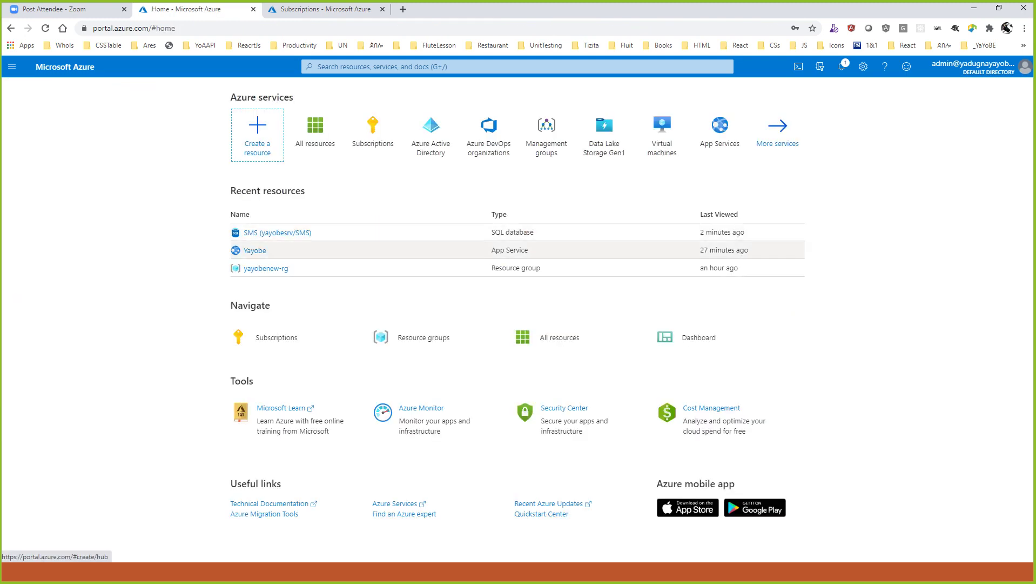
{"action": "key", "text": "Tab"}
{"action": "key", "text": "Return"}
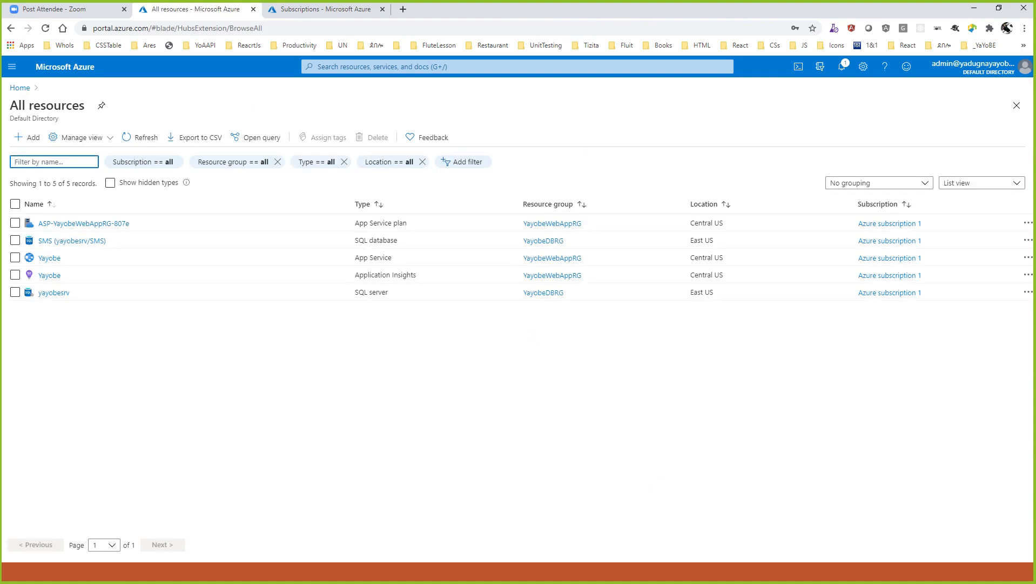
{"action": "left_click", "coordinate": [71, 241]}
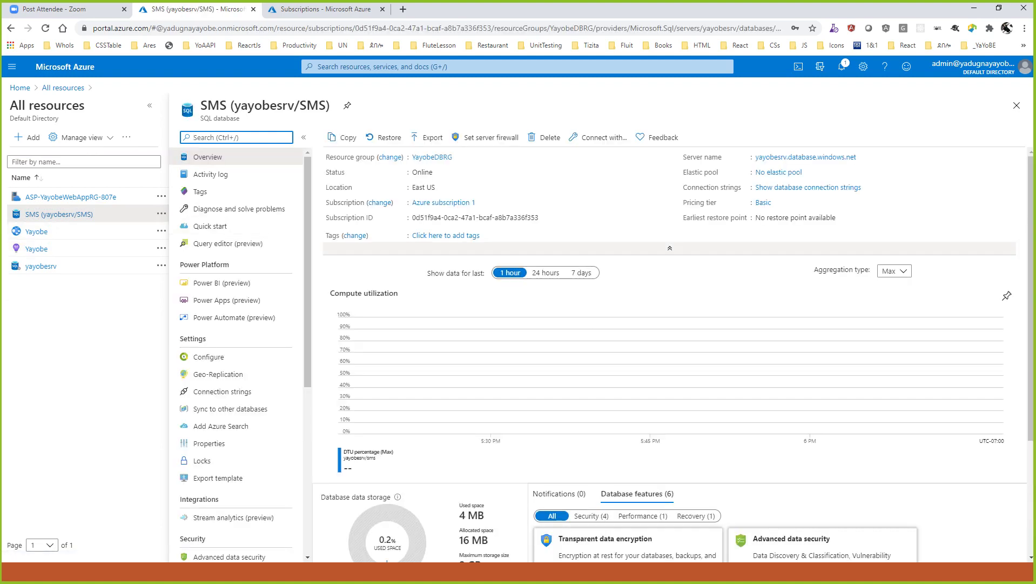
{"action": "left_click", "coordinate": [19, 87]}
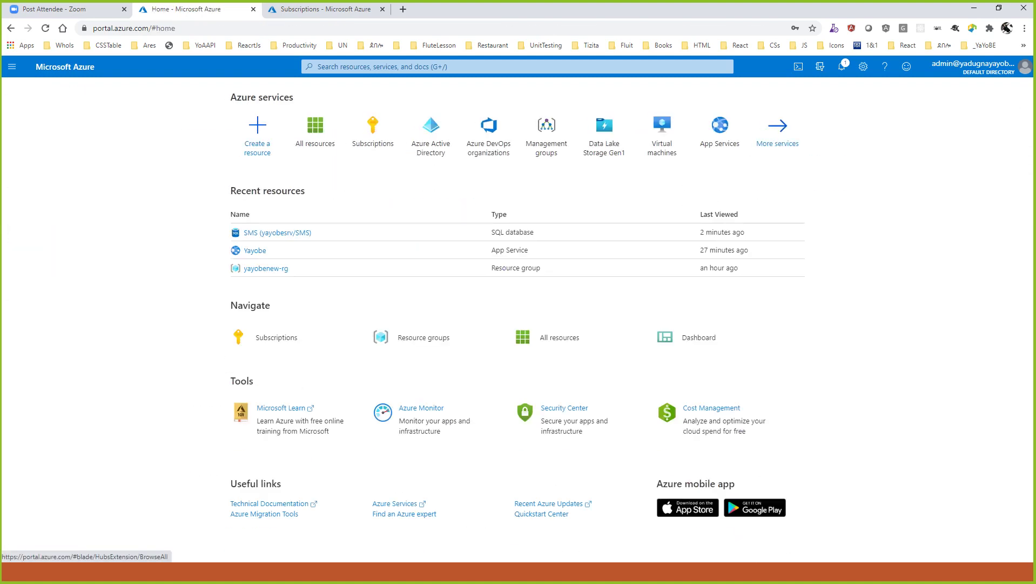
{"action": "left_click", "coordinate": [315, 135]}
{"action": "key", "text": "Return"}
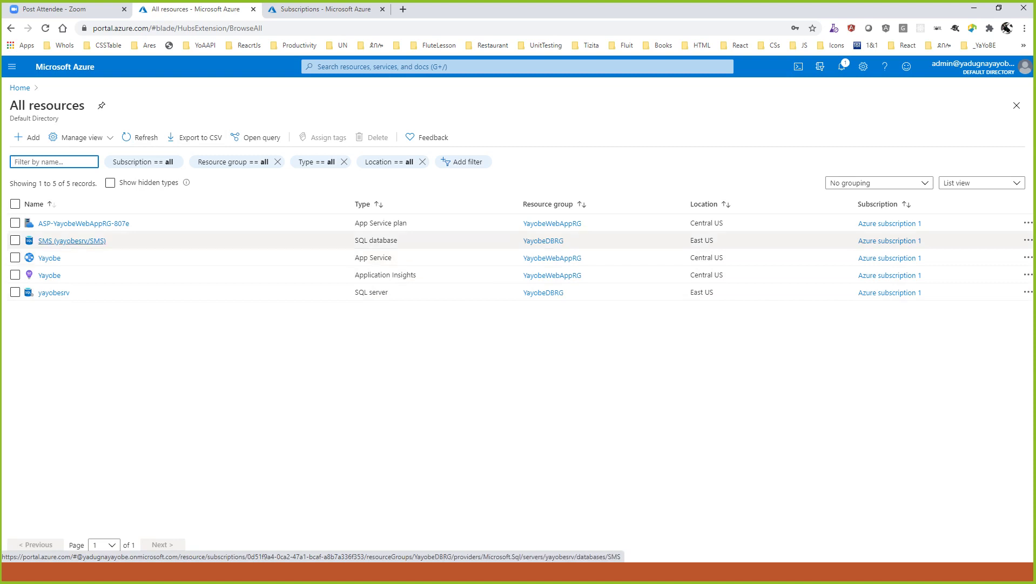
{"action": "left_click", "coordinate": [72, 240]}
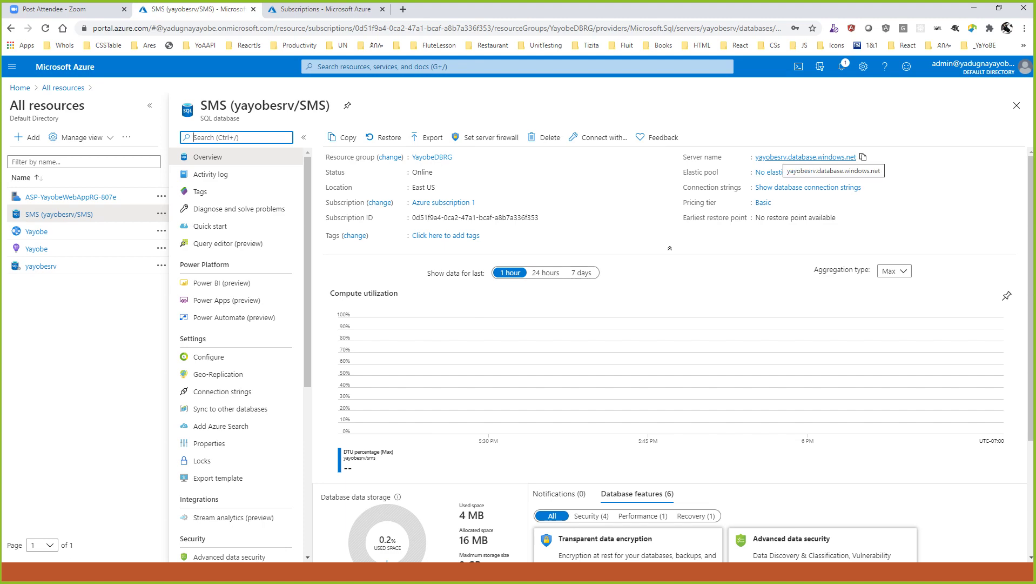
Open the yayobesrv SQL server from the database overview and examine its server admin, features and available resources.
{"action": "left_click", "coordinate": [810, 158]}
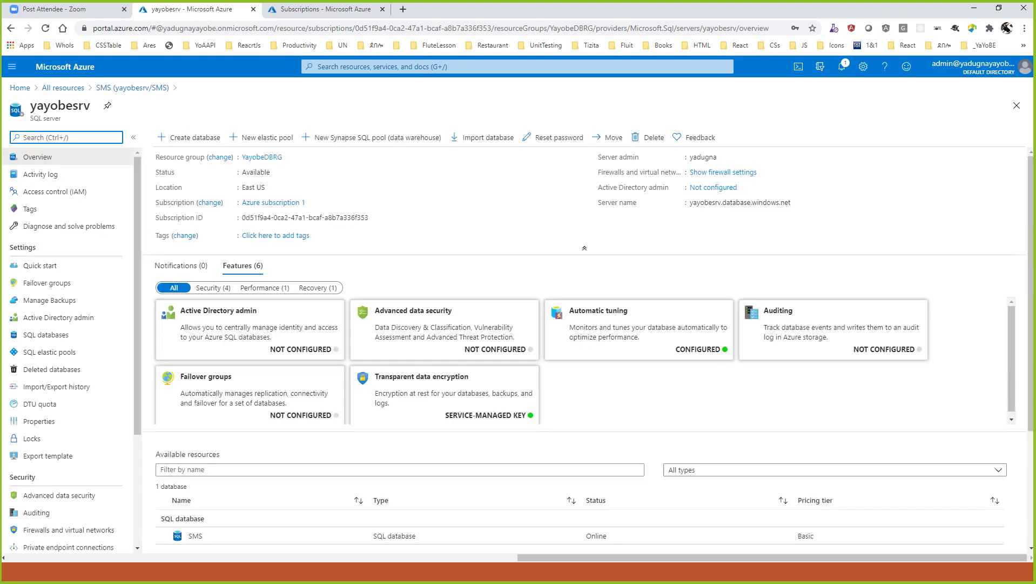
{"action": "scroll", "coordinate": [584, 345], "scroll_direction": "down", "scroll_amount": 1}
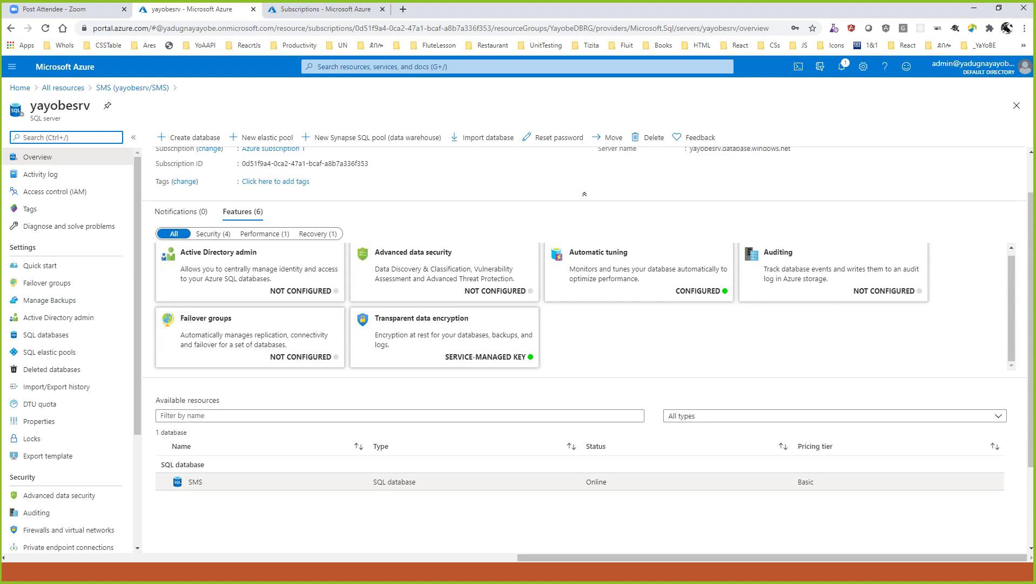
{"action": "scroll", "coordinate": [583, 346], "scroll_direction": "up", "scroll_amount": 1}
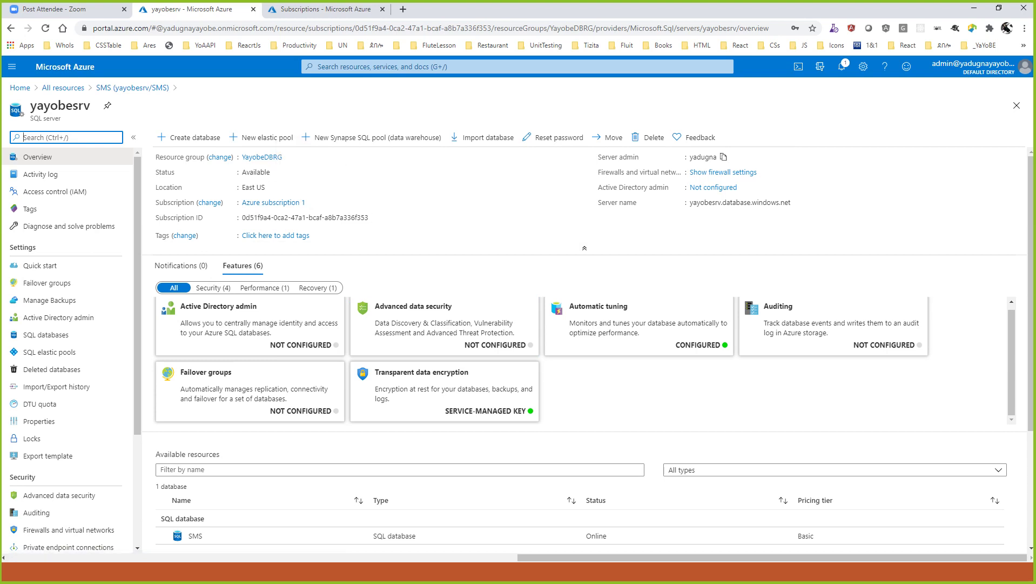
{"action": "left_click_drag", "start_coordinate": [690, 157], "coordinate": [721, 156]}
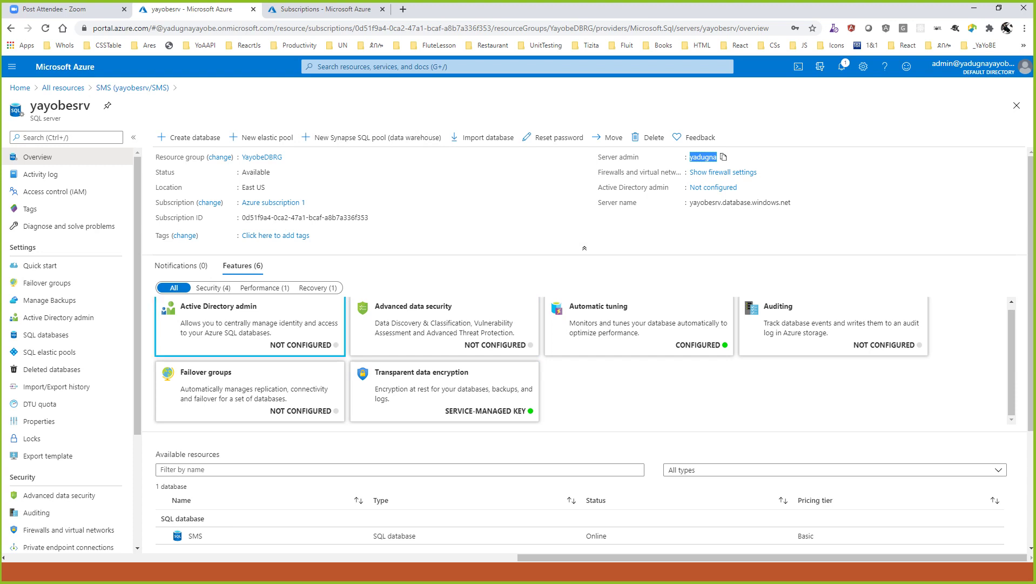
{"action": "scroll", "coordinate": [588, 347], "scroll_direction": "down", "scroll_amount": 1}
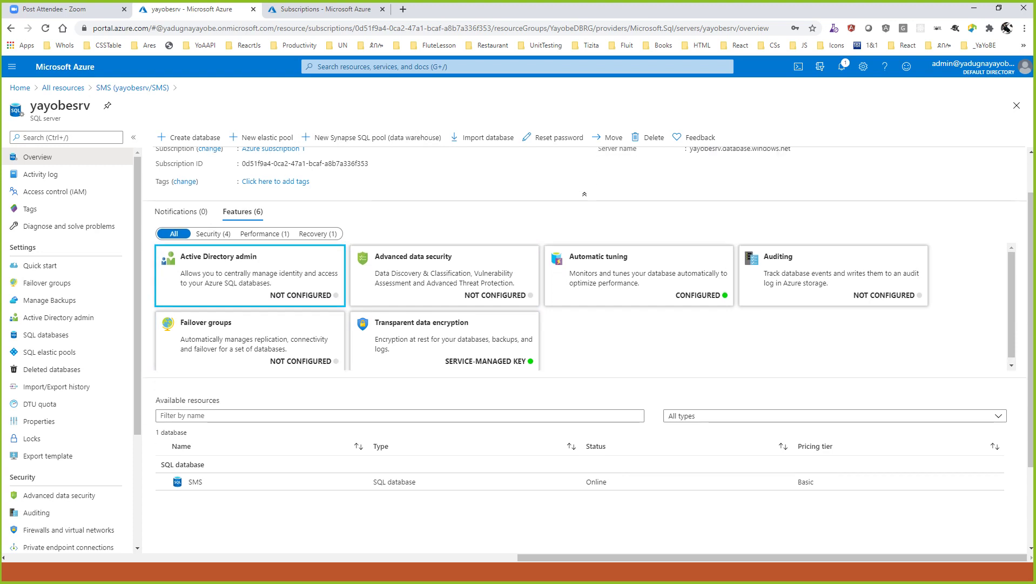
{"action": "scroll", "coordinate": [588, 346], "scroll_direction": "up", "scroll_amount": 1}
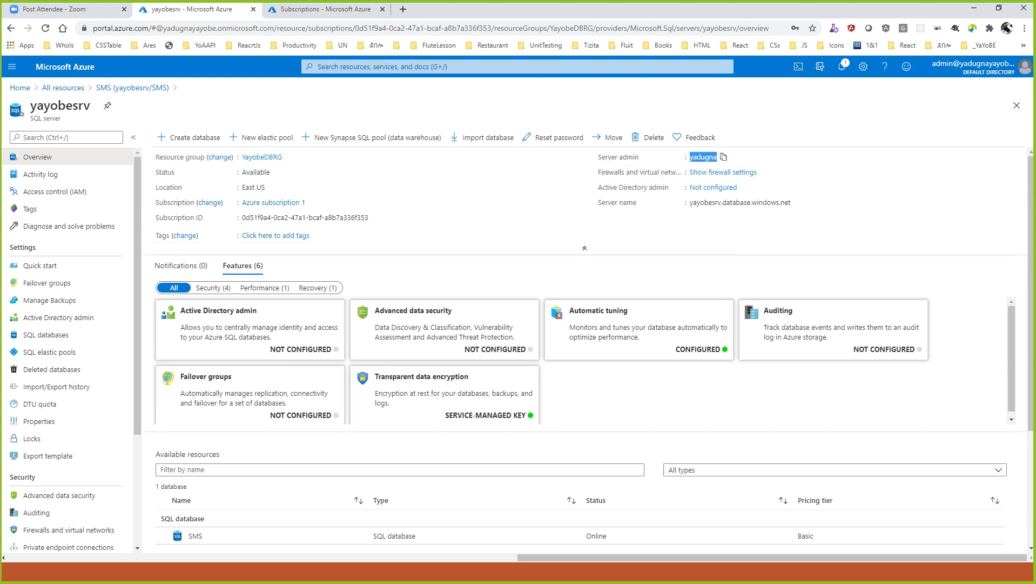
{"action": "scroll", "coordinate": [248, 346], "scroll_direction": "down", "scroll_amount": 2}
{"action": "scroll", "coordinate": [249, 345], "scroll_direction": "up", "scroll_amount": 2}
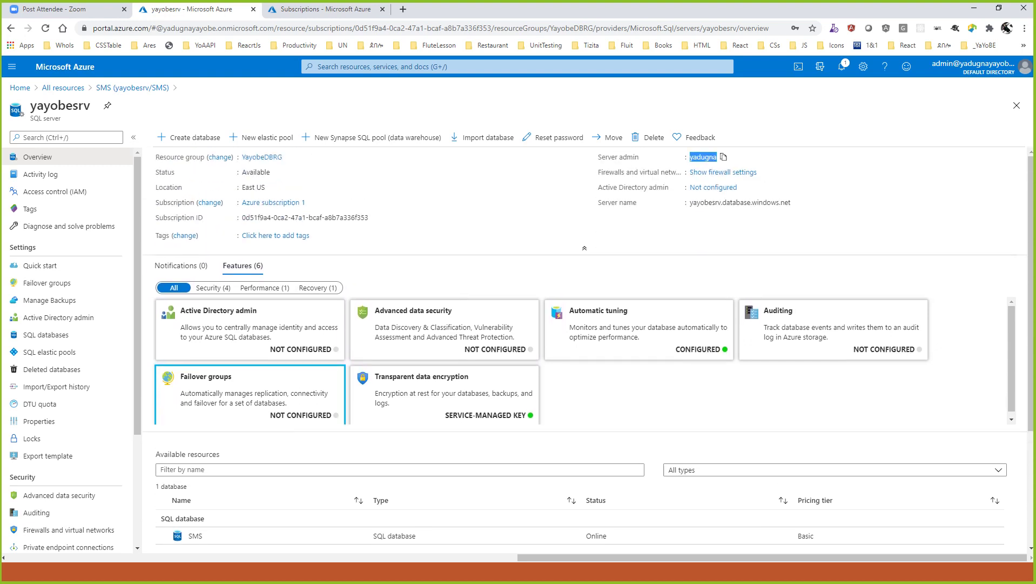
{"action": "scroll", "coordinate": [249, 346], "scroll_direction": "down", "scroll_amount": 2}
{"action": "scroll", "coordinate": [248, 368], "scroll_direction": "down", "scroll_amount": 1}
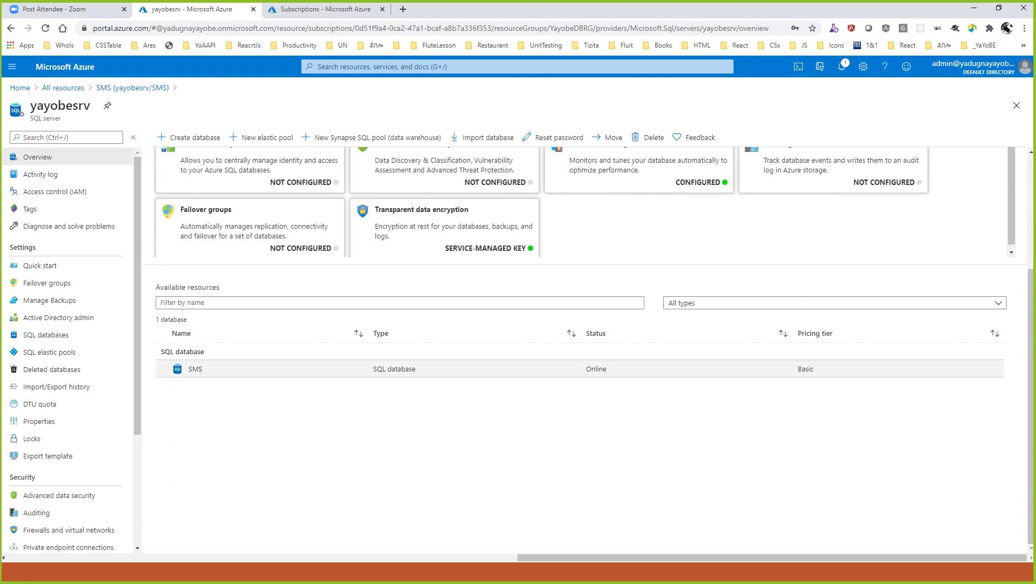
Open the SMS database from the server's available resources and review its utilization, storage and database features.
{"action": "left_click", "coordinate": [195, 368]}
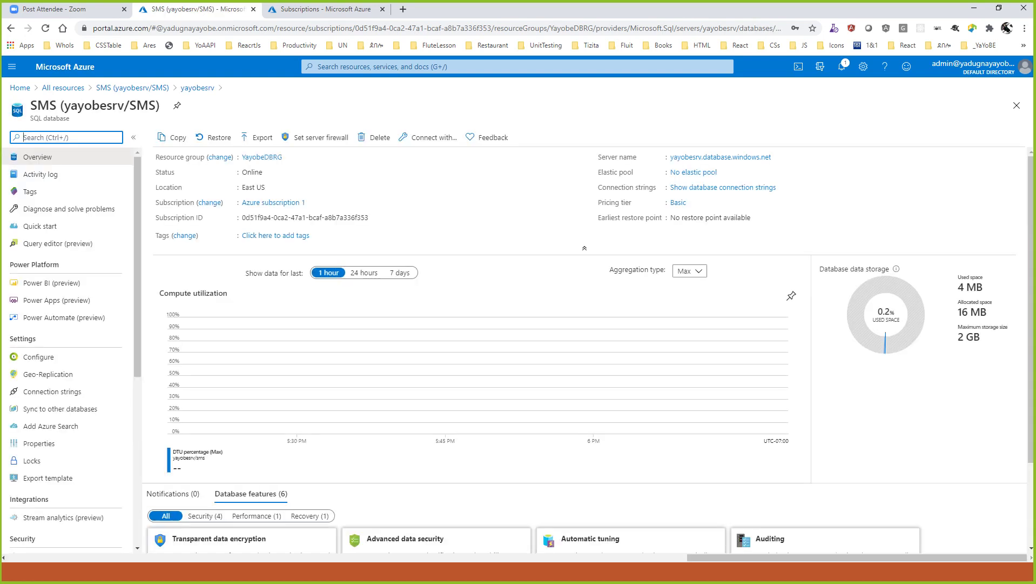
{"action": "scroll", "coordinate": [246, 352], "scroll_direction": "down", "scroll_amount": 2}
{"action": "scroll", "coordinate": [246, 352], "scroll_direction": "up", "scroll_amount": 2}
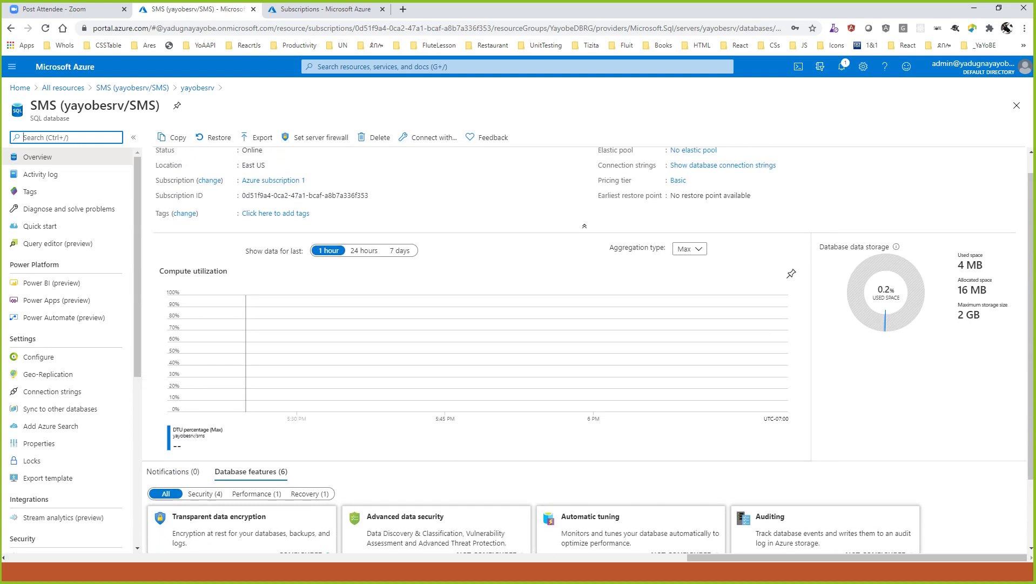
{"action": "scroll", "coordinate": [246, 351], "scroll_direction": "down", "scroll_amount": 2}
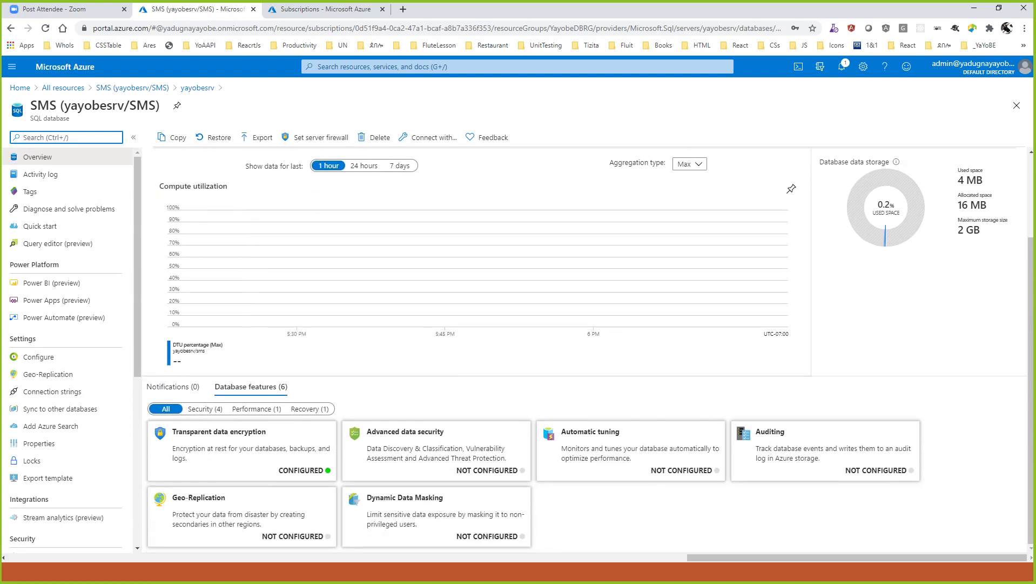
{"action": "scroll", "coordinate": [246, 351], "scroll_direction": "up", "scroll_amount": 2}
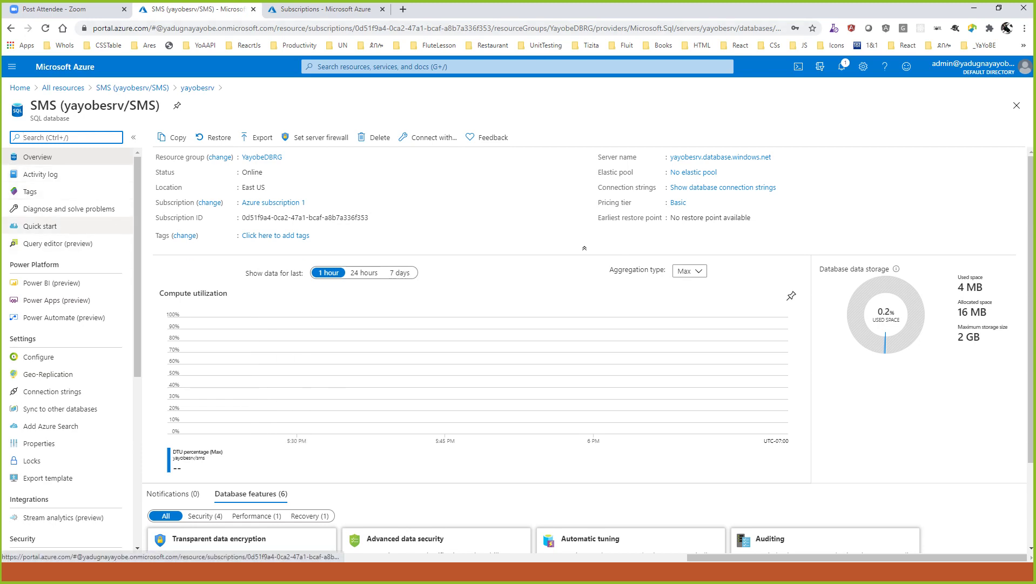
Open the SMS database's query editor and try to log in with SQL server authentication, entering the account password.
{"action": "left_click", "coordinate": [23, 137]}
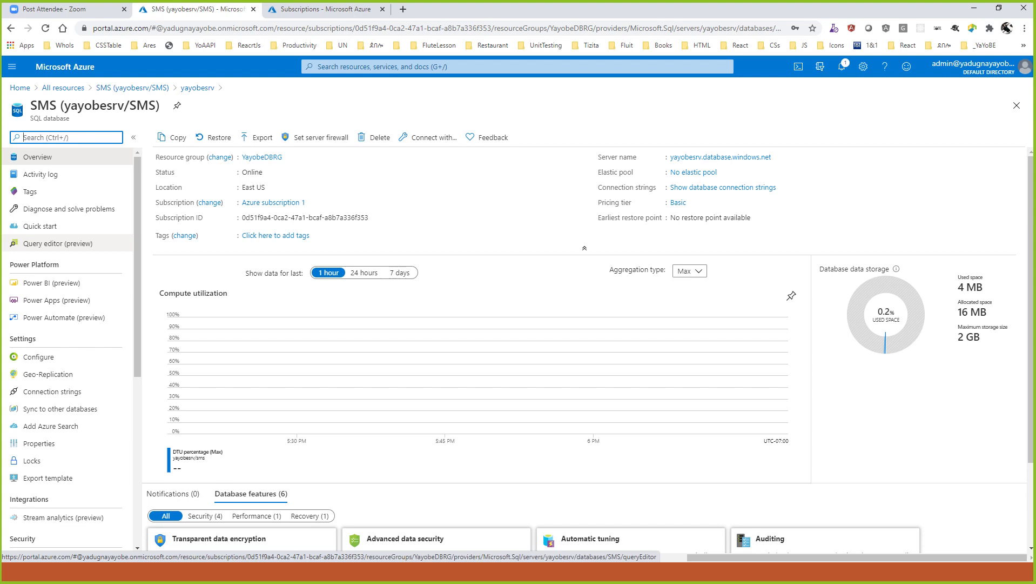
{"action": "left_click", "coordinate": [58, 243]}
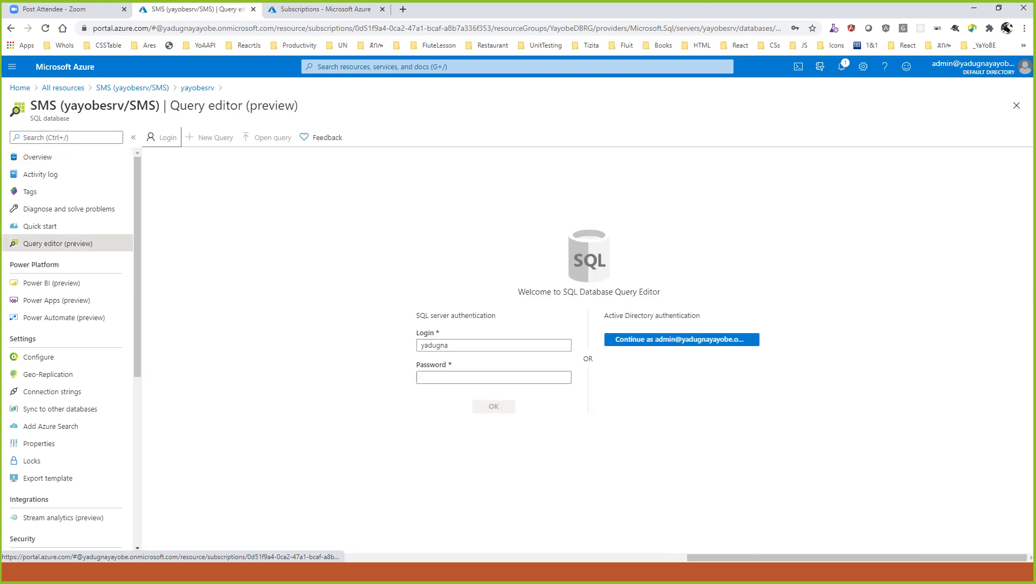
{"action": "left_click", "coordinate": [493, 377]}
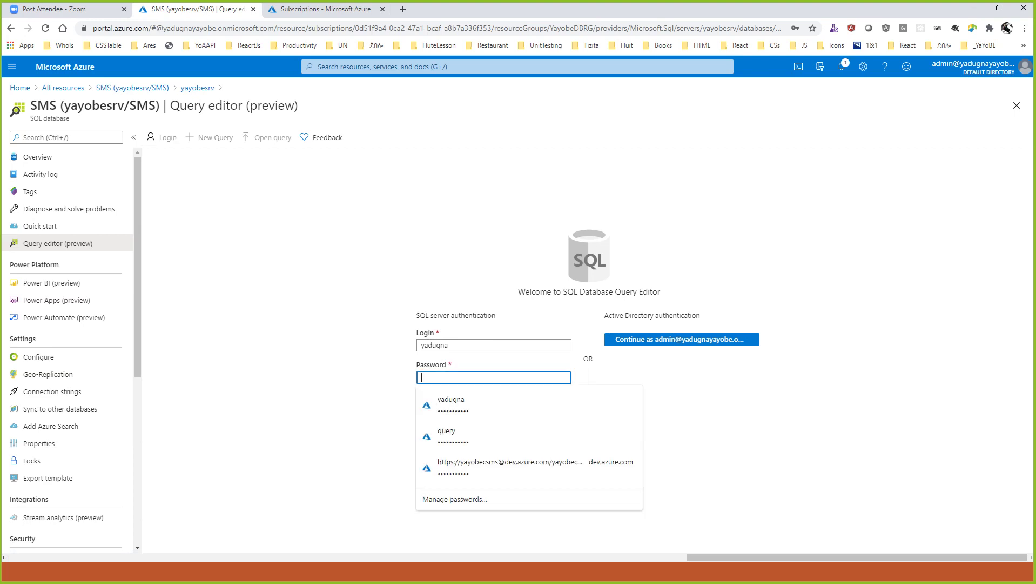
{"action": "type", "text": "********"}
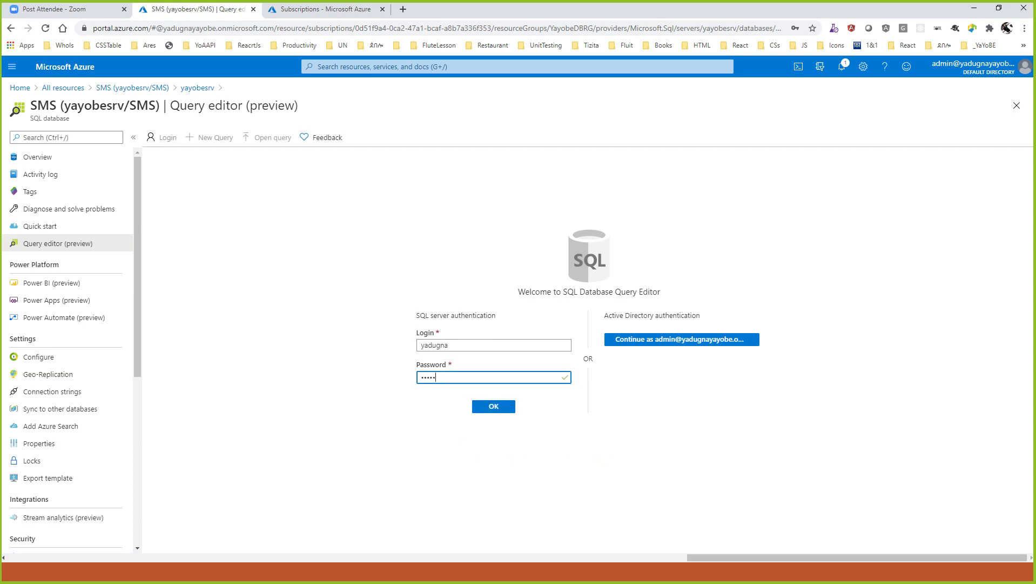
{"action": "type", "text": "***"}
{"action": "key", "text": "Return"}
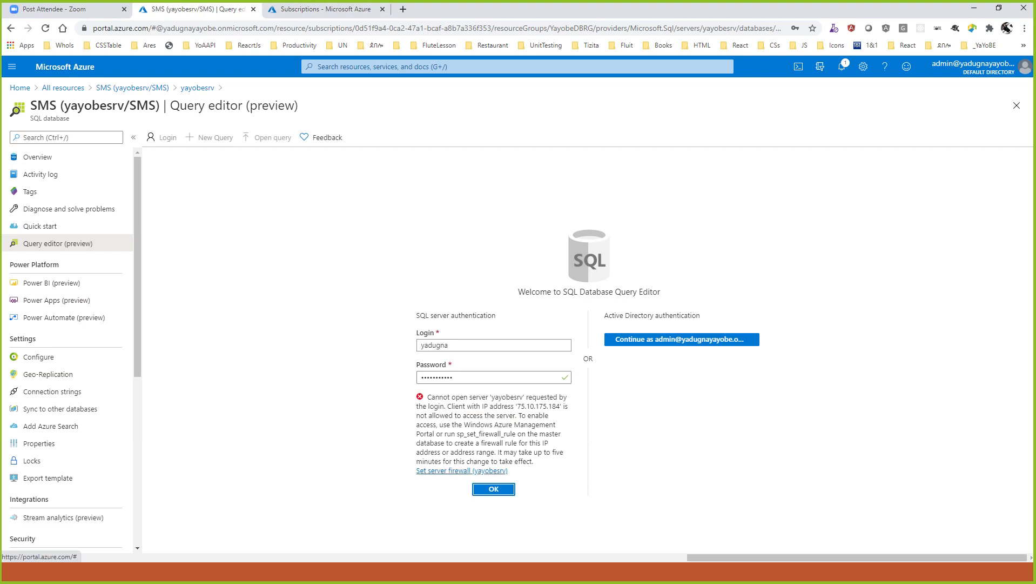
Open the firewall settings of the yayobesrv server from the login form and review the access options and rules.
{"action": "left_click", "coordinate": [462, 470]}
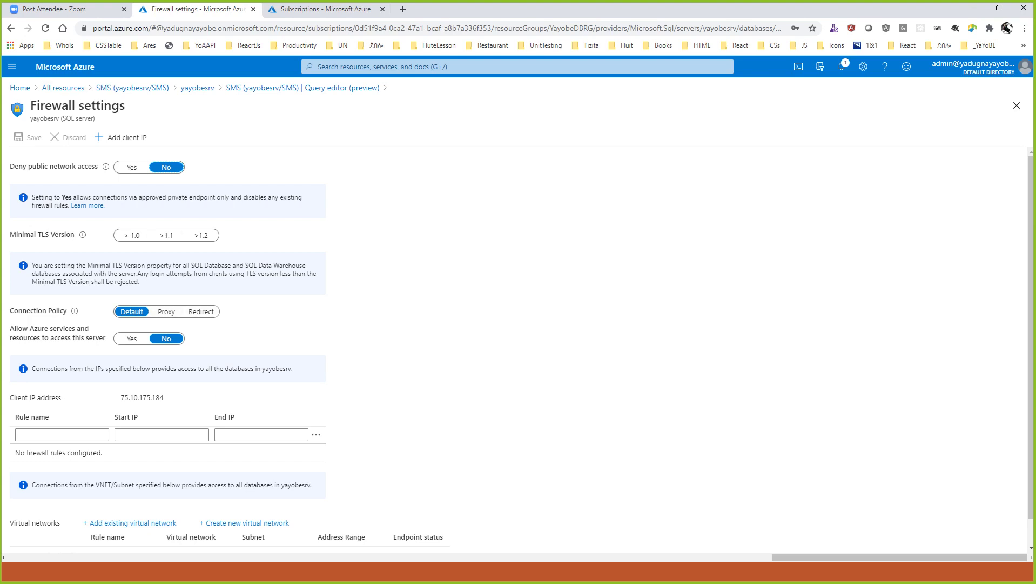
{"action": "scroll", "coordinate": [518, 350], "scroll_direction": "down", "scroll_amount": 1}
{"action": "scroll", "coordinate": [518, 350], "scroll_direction": "up", "scroll_amount": 1}
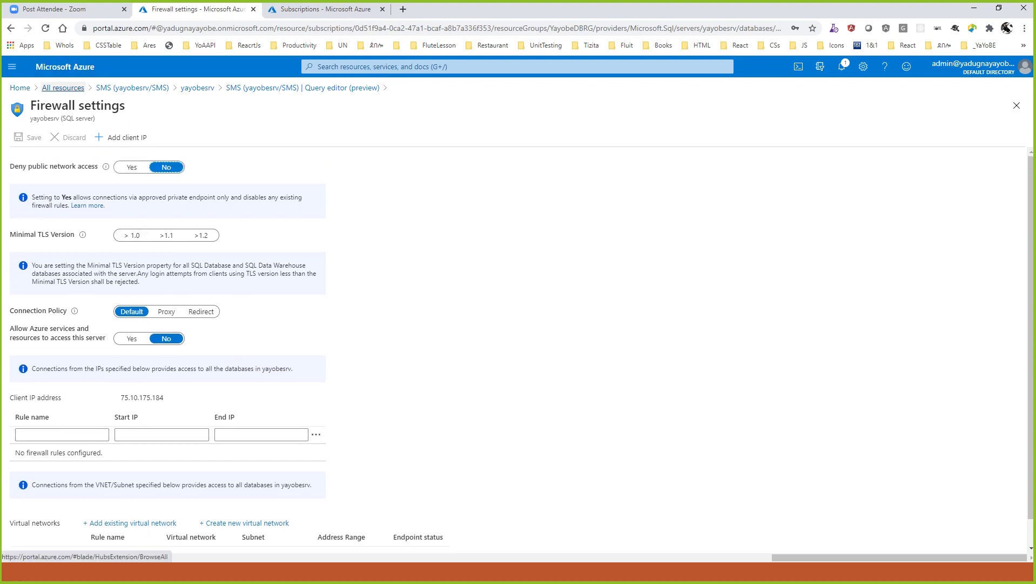
Open the SMS (yayobesrv/SMS) database from the portal's list of all resources and copy its server name.
{"action": "left_click", "coordinate": [20, 87]}
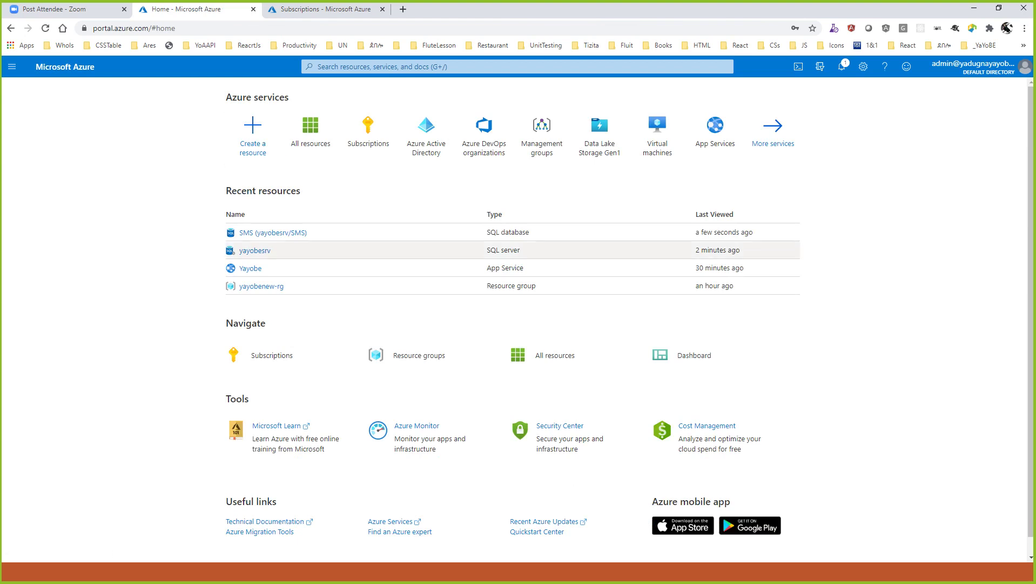
{"action": "left_click", "coordinate": [311, 132]}
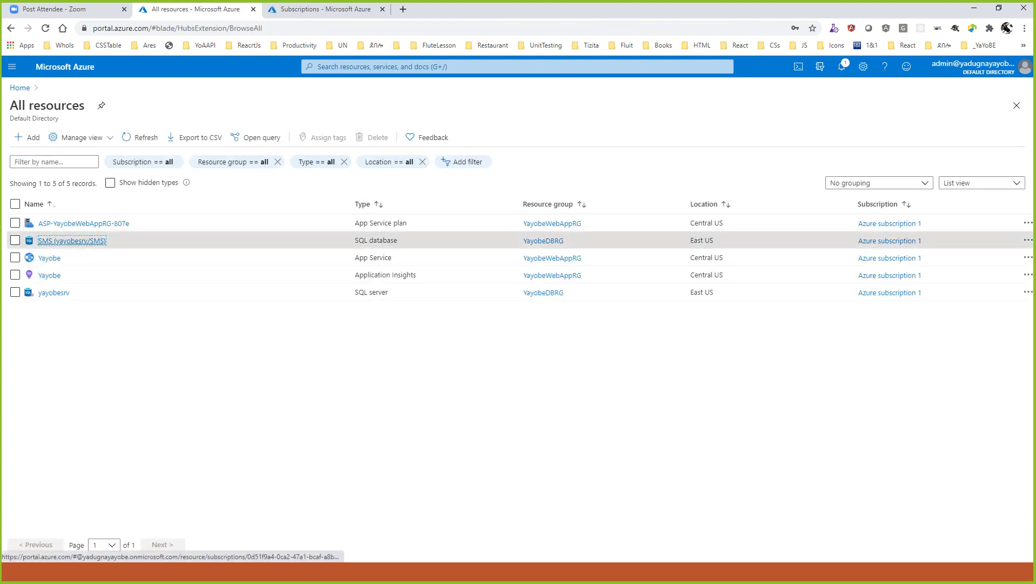
{"action": "left_click", "coordinate": [72, 240]}
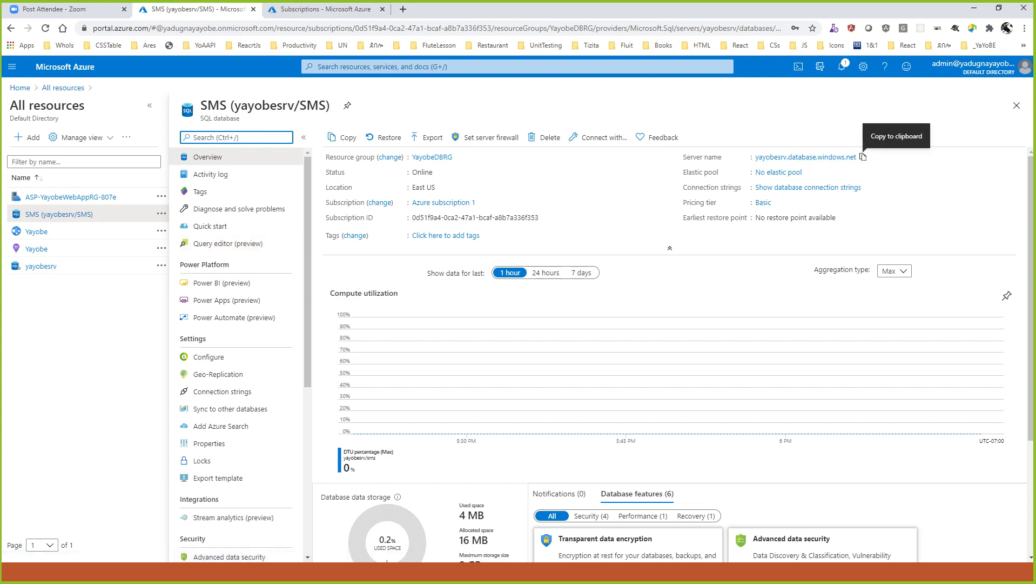
{"action": "left_click", "coordinate": [863, 157]}
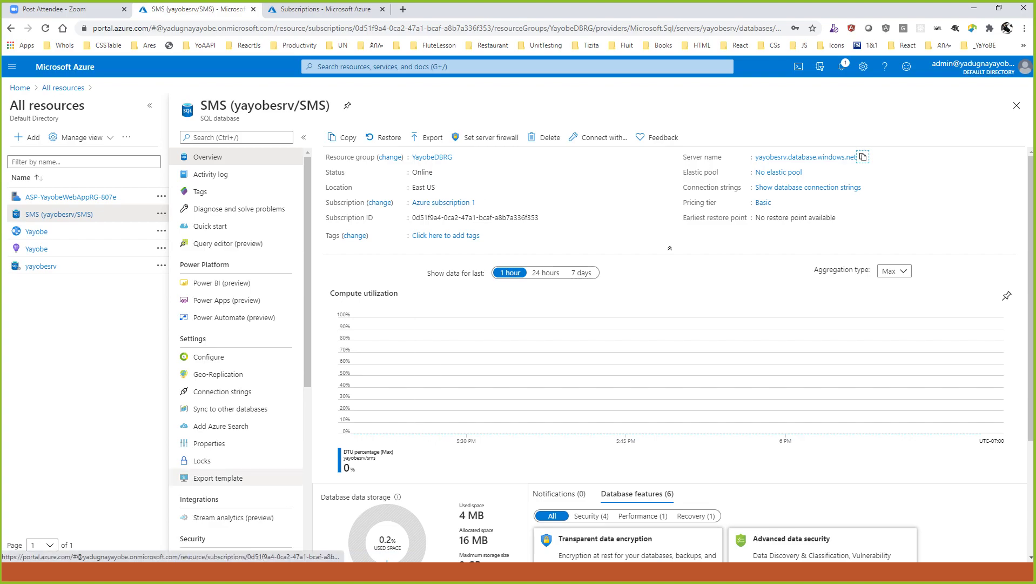
Switch to SQL Server Management Studio, decline file recovery, and set the connection to yayobesrv.database.windows.net with SQL Server Authentication.
{"action": "key", "text": "super+d"}
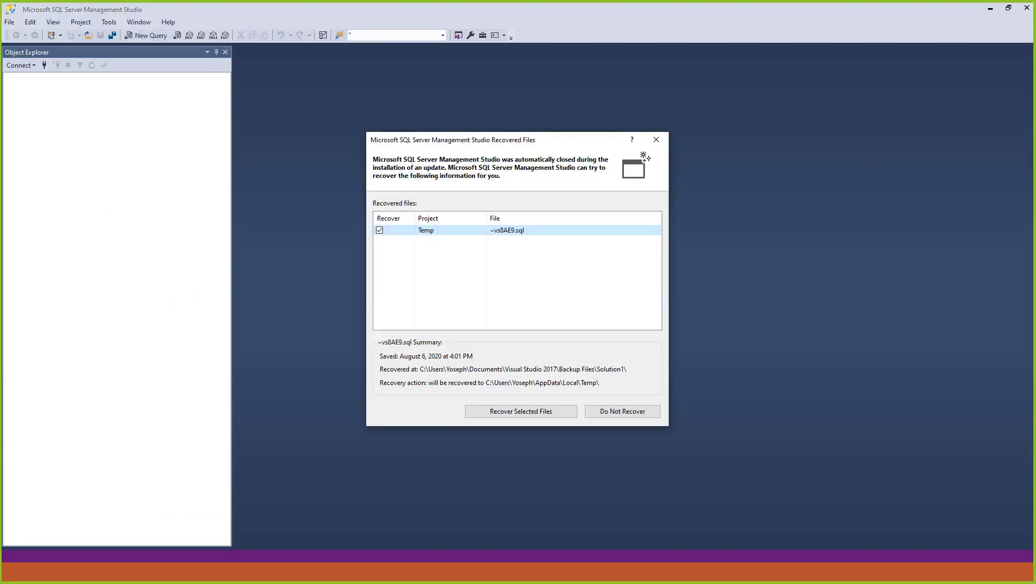
{"action": "left_click", "coordinate": [622, 411]}
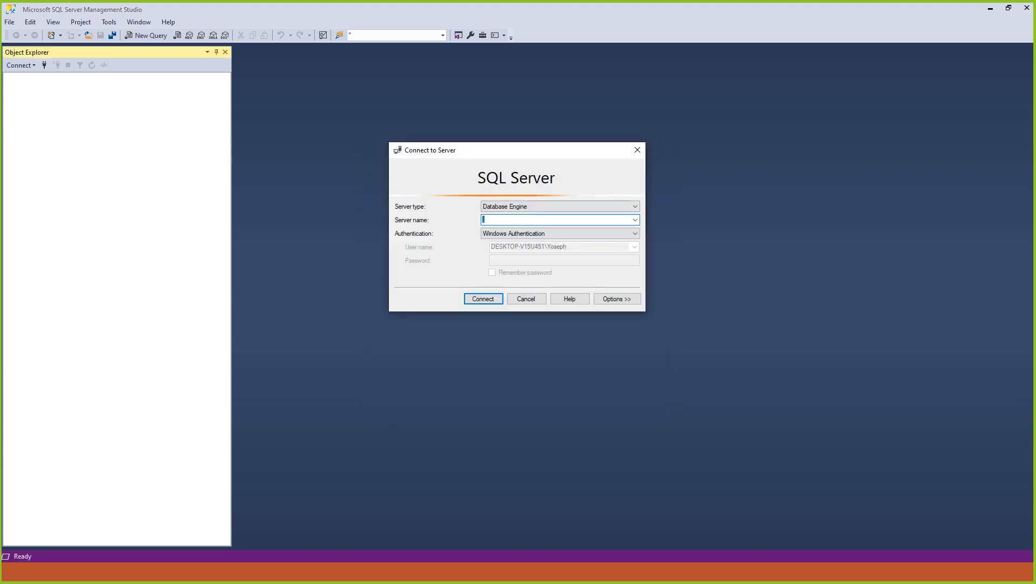
{"action": "key", "text": "ctrl+v"}
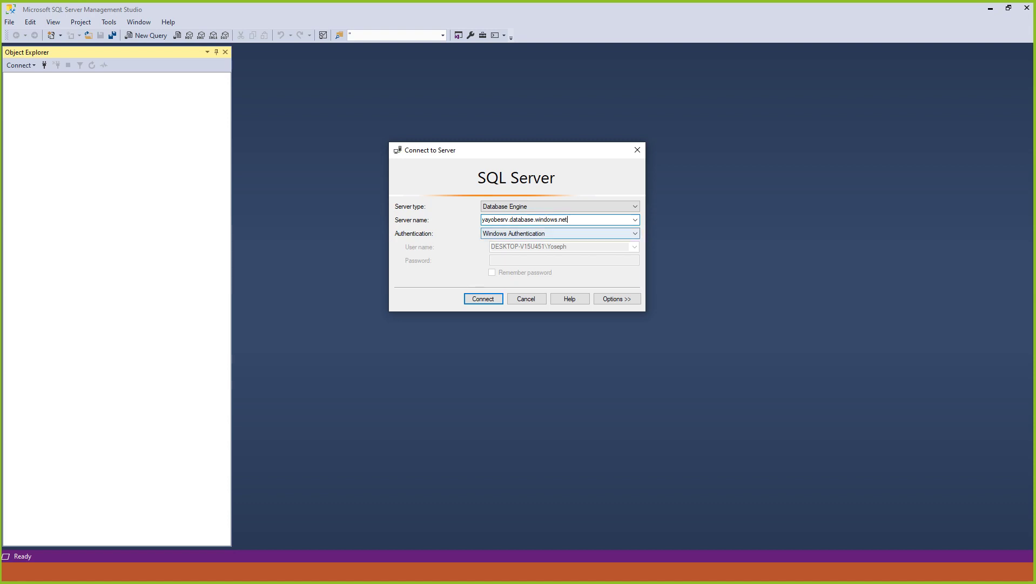
{"action": "left_click", "coordinate": [560, 233]}
{"action": "key", "text": "Return"}
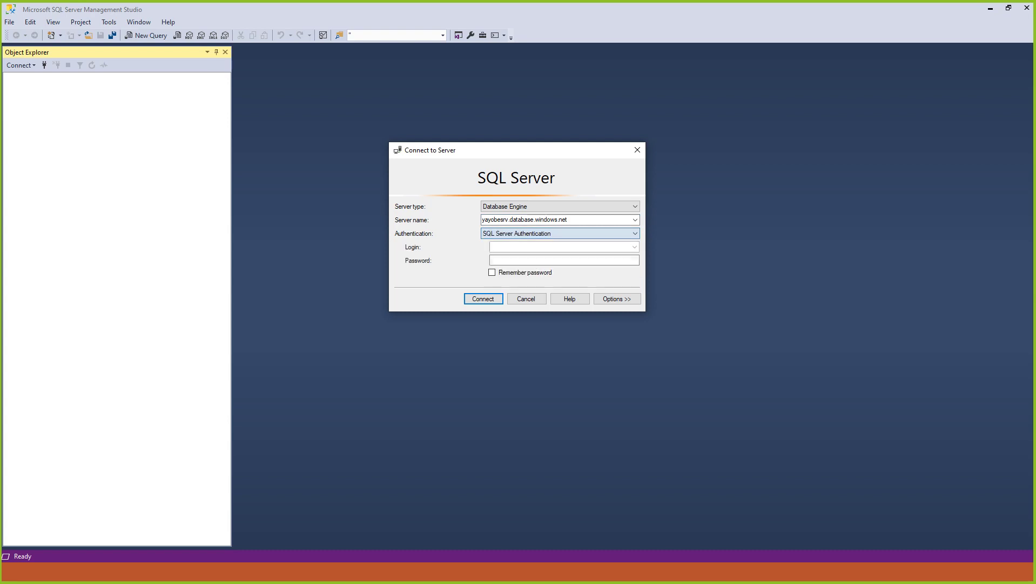
Enter the server admin's login name and the account password, and connect to the server.
{"action": "key", "text": "Tab"}
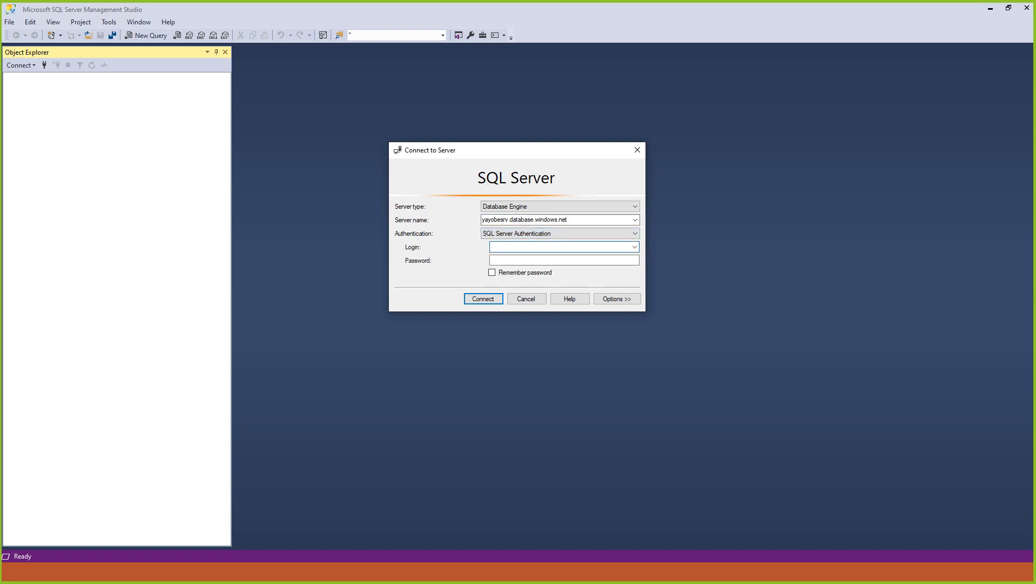
{"action": "type", "text": "yadugna"}
{"action": "key", "text": "Tab"}
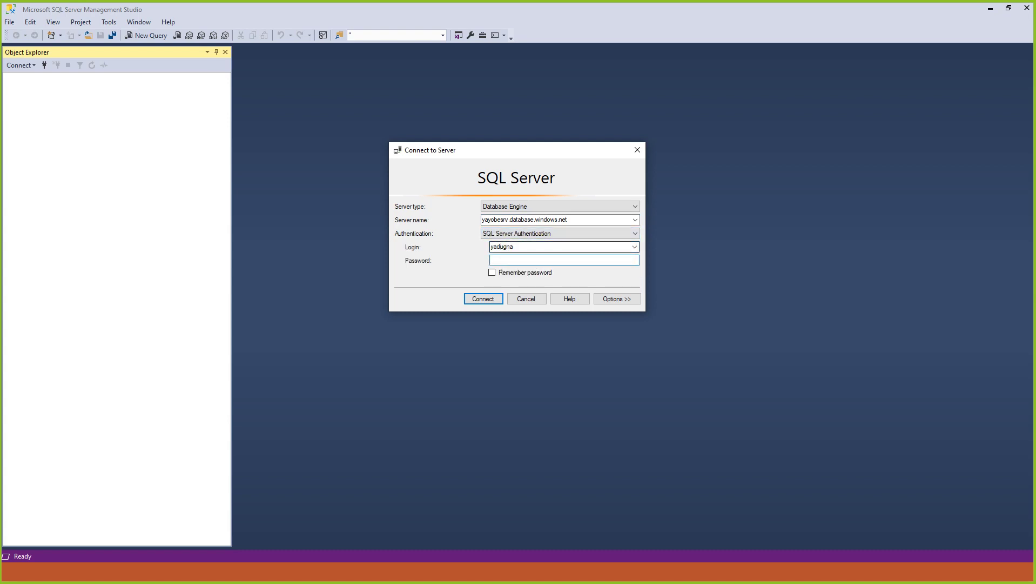
{"action": "type", "text": "*********"}
{"action": "key", "text": "Return"}
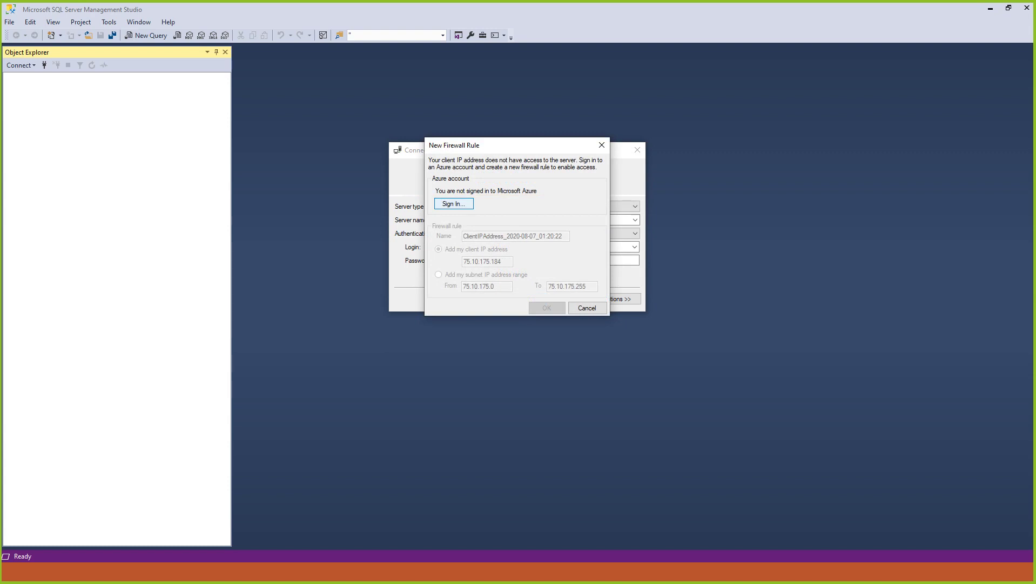
Sign in to Azure with the listed admin account and create the firewall rule that adds the client IP address.
{"action": "left_click", "coordinate": [454, 203]}
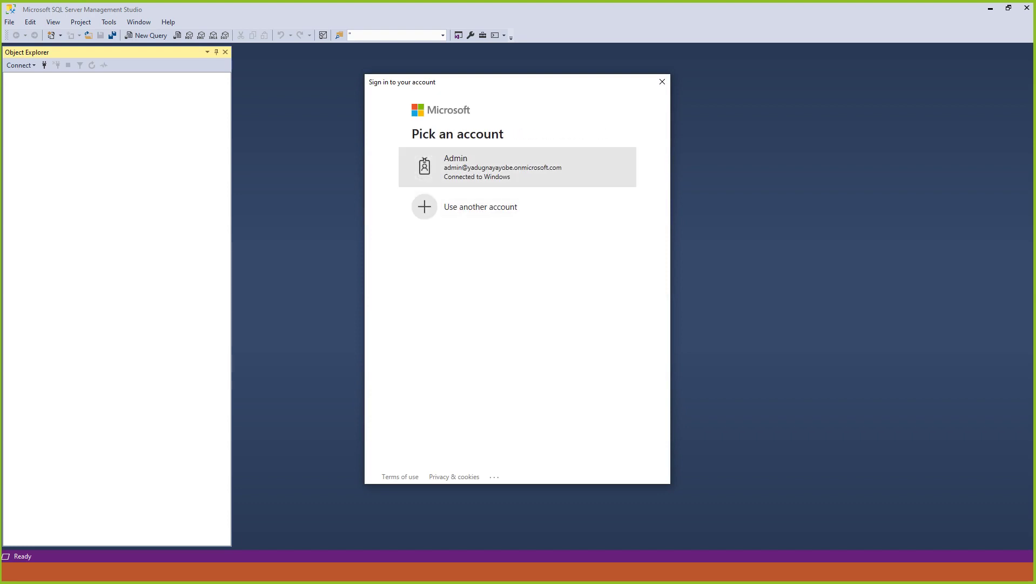
{"action": "key", "text": "Return"}
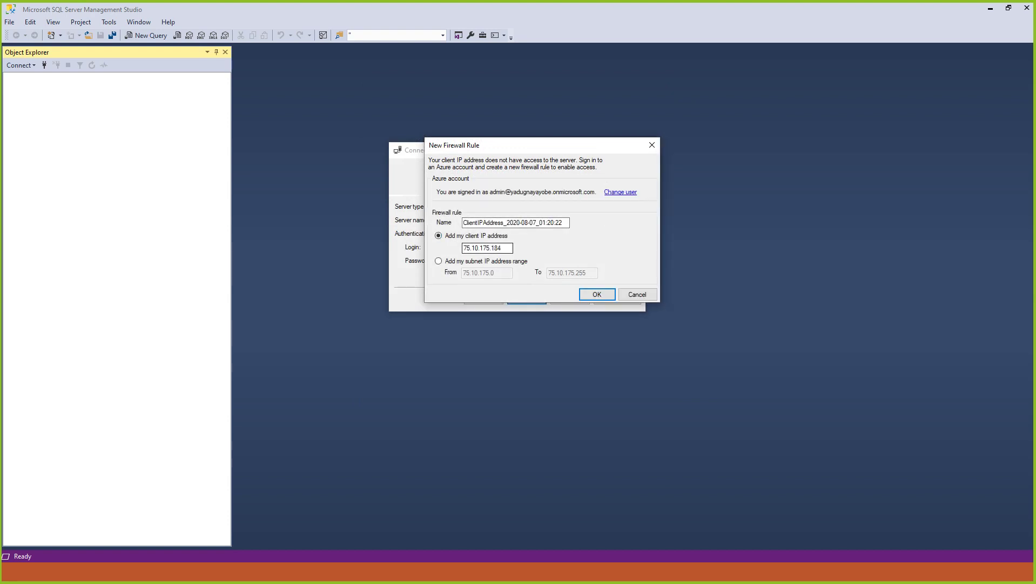
{"action": "key", "text": "Return"}
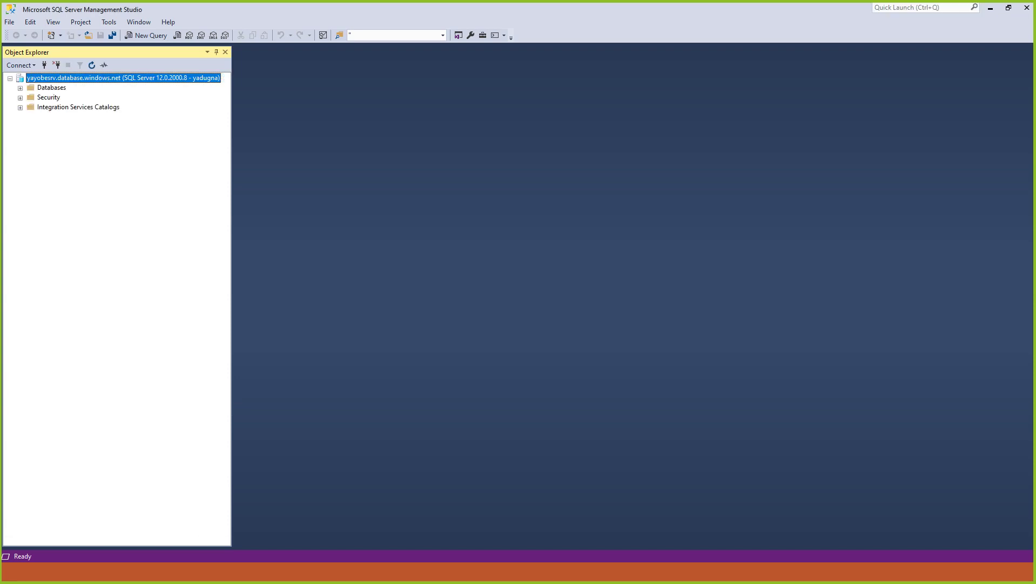
Expand the server's databases down to the SMS tables folder and open a new query on SMS.
{"action": "left_click", "coordinate": [20, 88]}
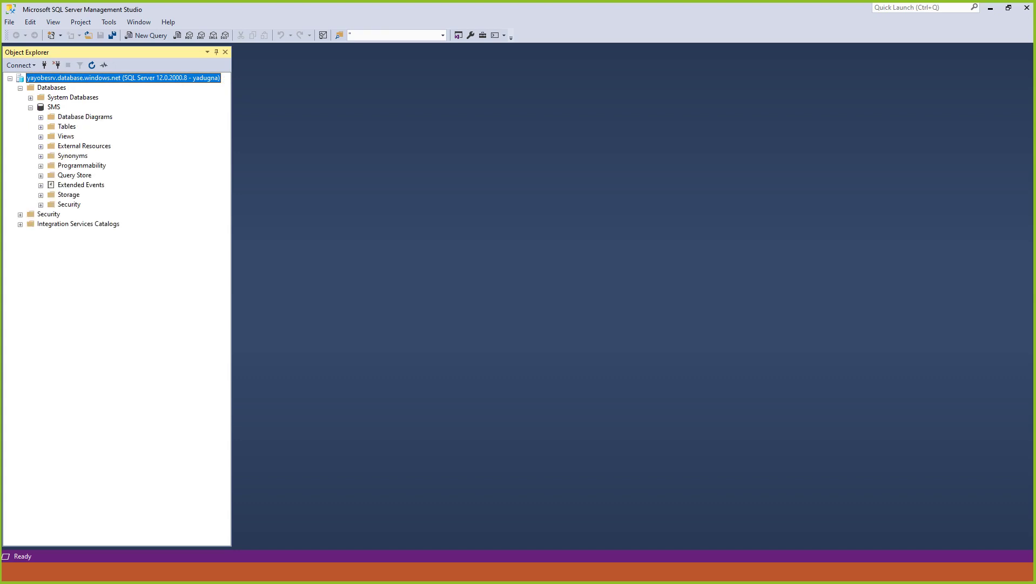
{"action": "left_click", "coordinate": [66, 126]}
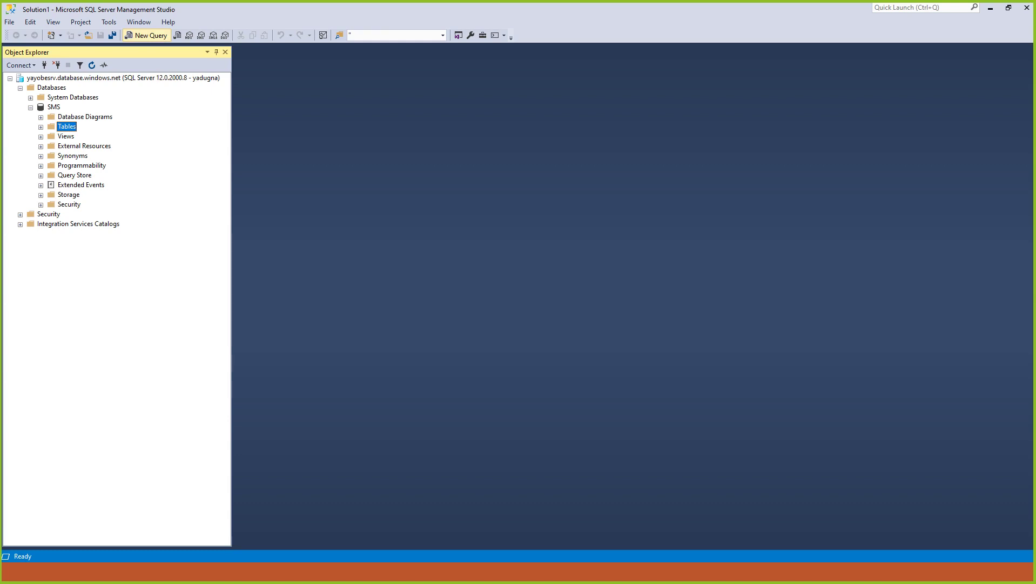
{"action": "left_click", "coordinate": [147, 35]}
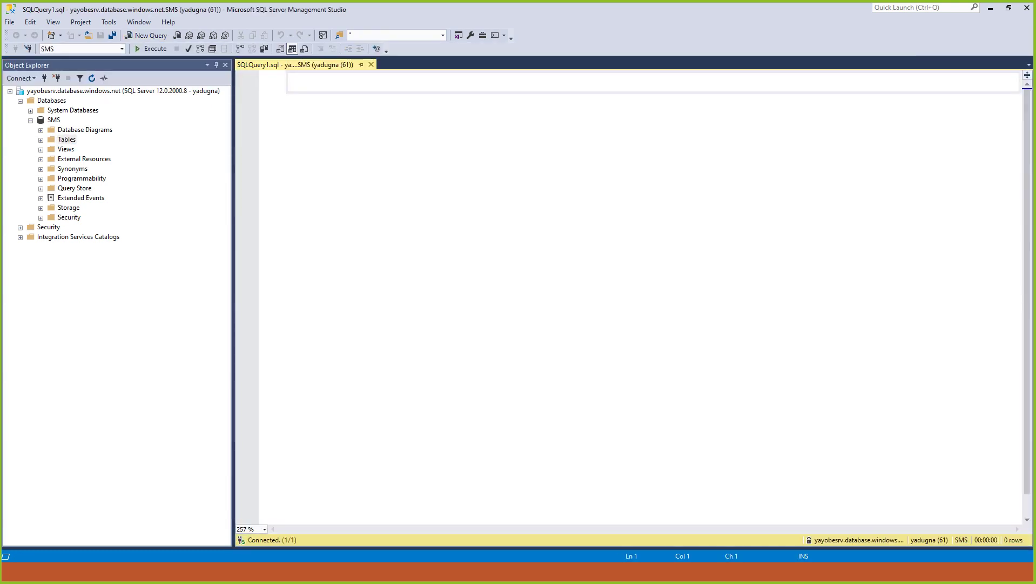
Write the beginning of a create table statement for Student, with the column StudentId as int primary Key.
{"action": "type", "text": "create tab"}
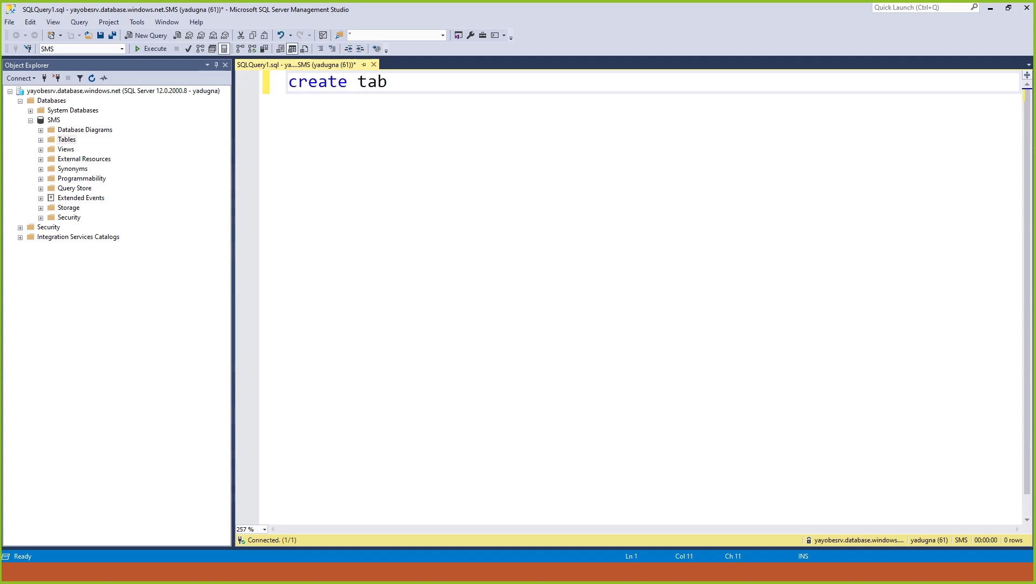
{"action": "type", "text": "le Student"}
{"action": "key", "text": "Return"}
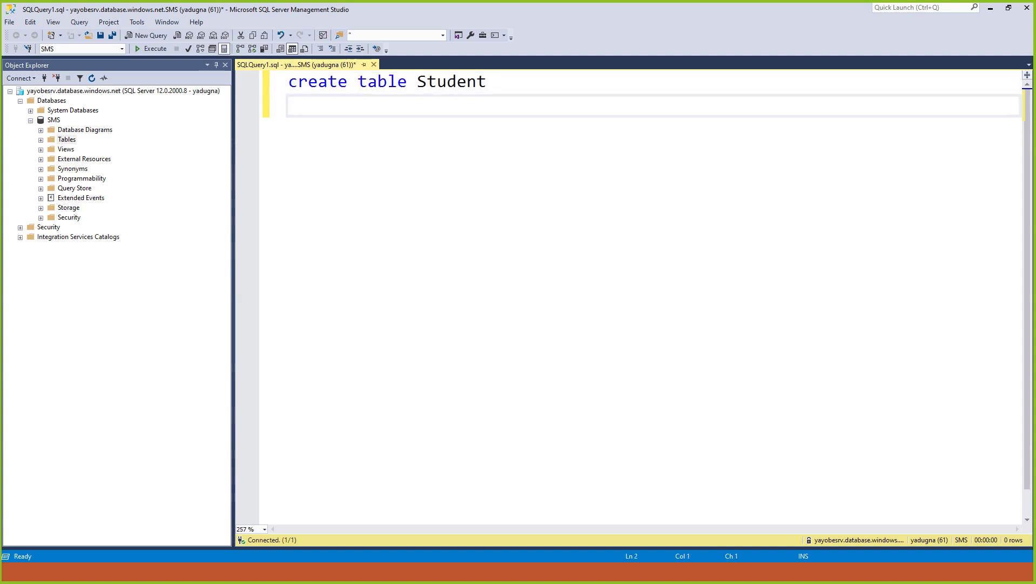
{"action": "type", "text": "(StudentId int p"}
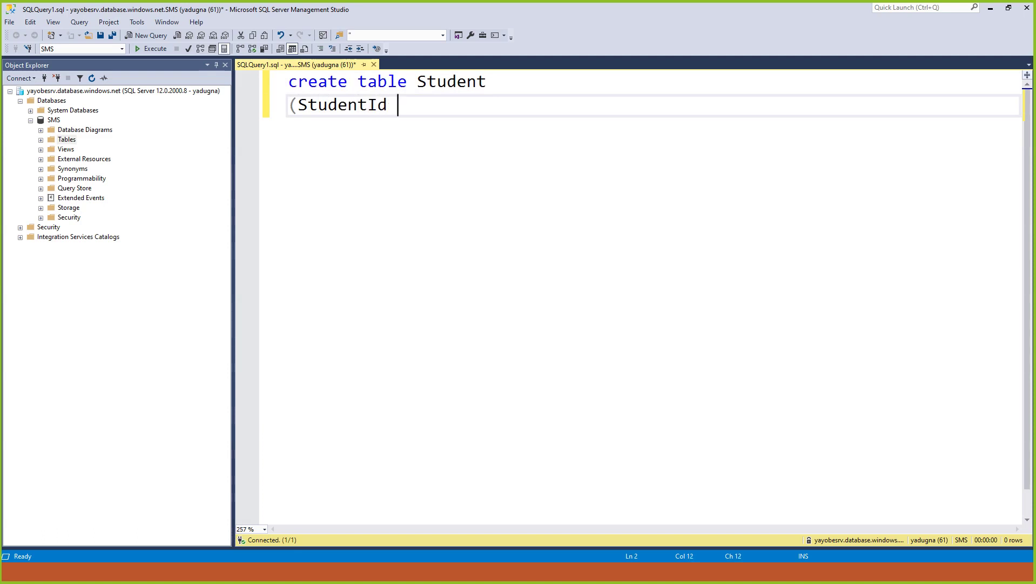
{"action": "type", "text": "rimary Key"}
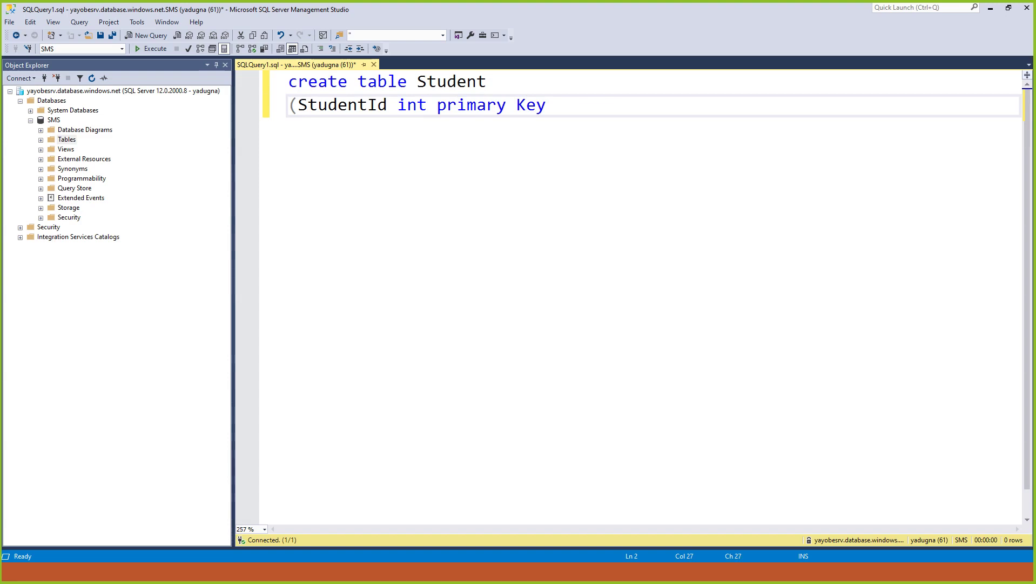
{"action": "type", "text": ","}
Add the columns FName varchar(50) and LName varchar(50), close the create table statement and execute it.
{"action": "key", "text": "Return"}
{"action": "type", "text": "FNam"}
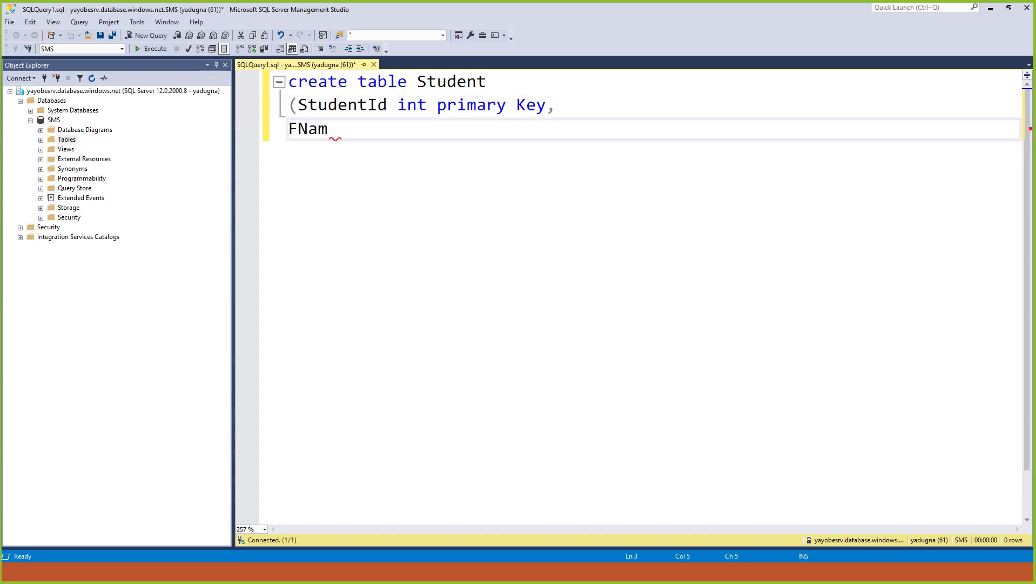
{"action": "type", "text": "e varchar(50),"}
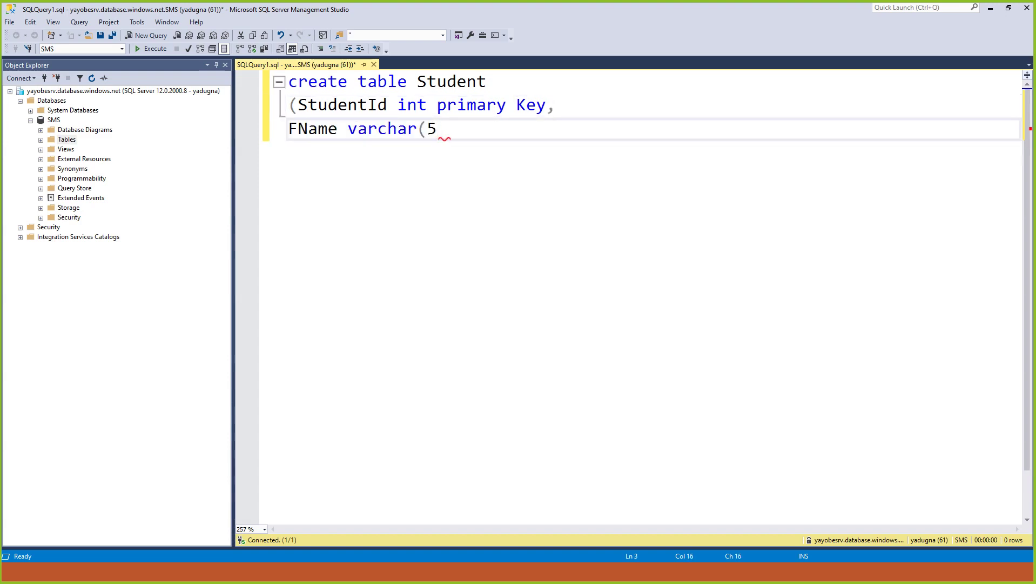
{"action": "key", "text": "Return"}
{"action": "type", "text": "L"}
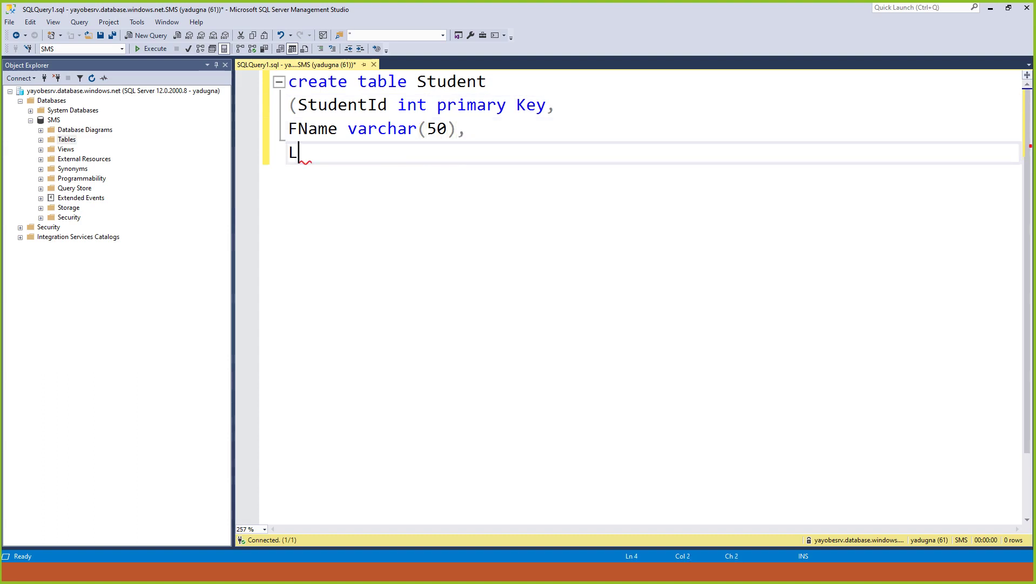
{"action": "type", "text": "Name var"}
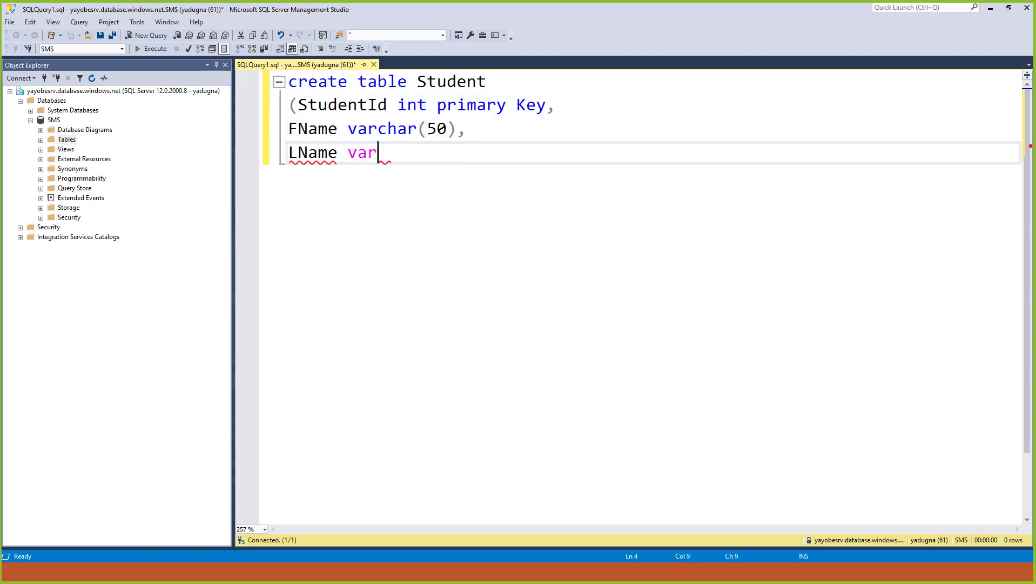
{"action": "type", "text": "char(50)"}
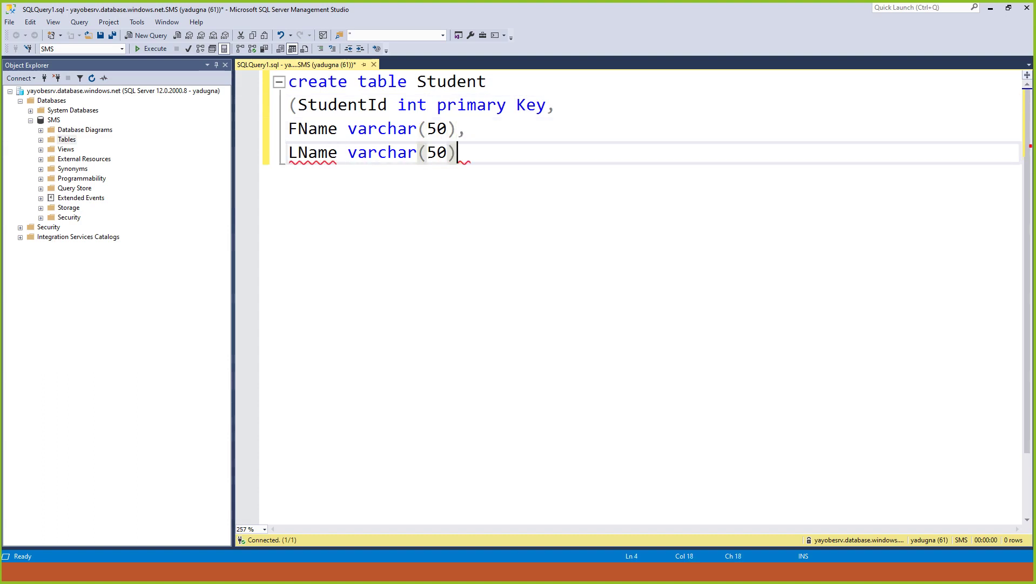
{"action": "key", "text": "Return"}
{"action": "type", "text": ")"}
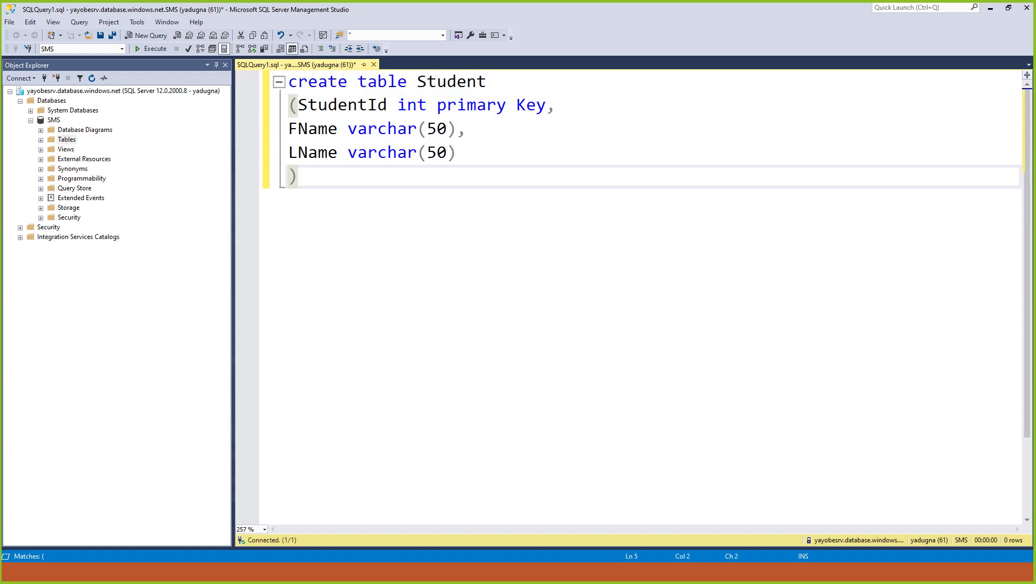
{"action": "key", "text": "F5"}
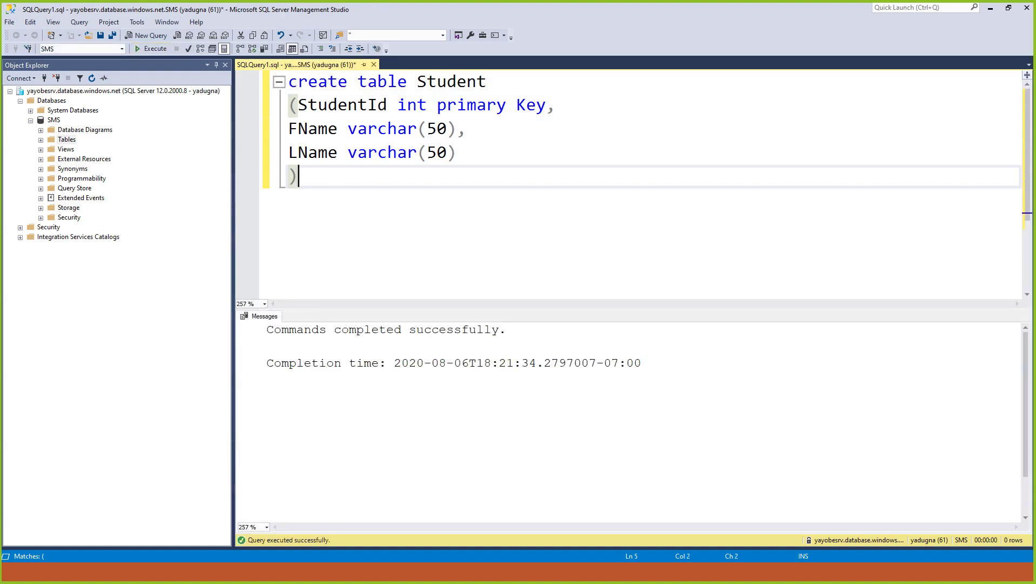
Switch to the Azure portal, review the SMS database's compute utilization and open its server's overview.
{"action": "key", "text": "alt+Tab"}
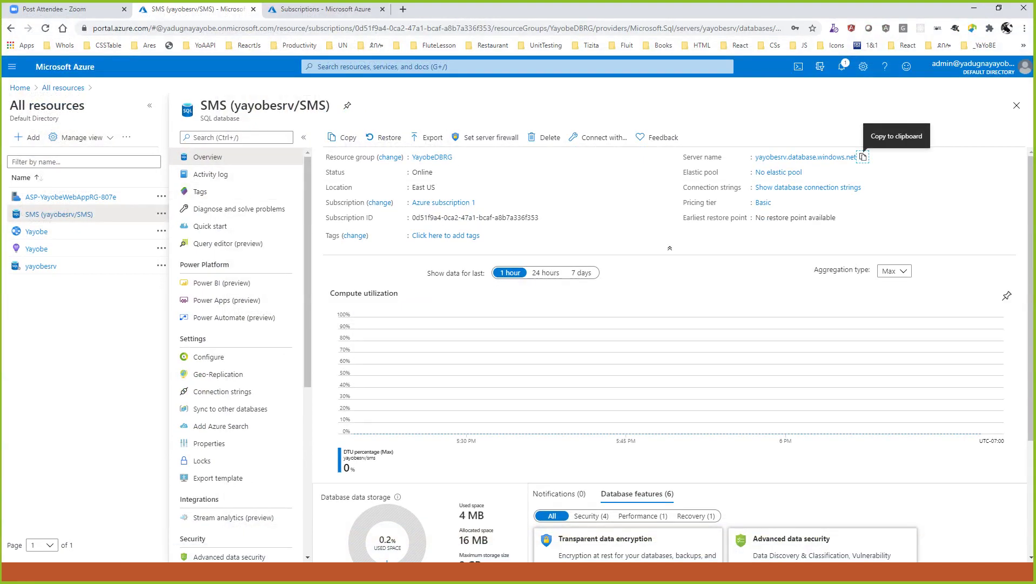
{"action": "scroll", "coordinate": [522, 373], "scroll_direction": "down", "scroll_amount": 3}
{"action": "scroll", "coordinate": [522, 373], "scroll_direction": "up", "scroll_amount": 3}
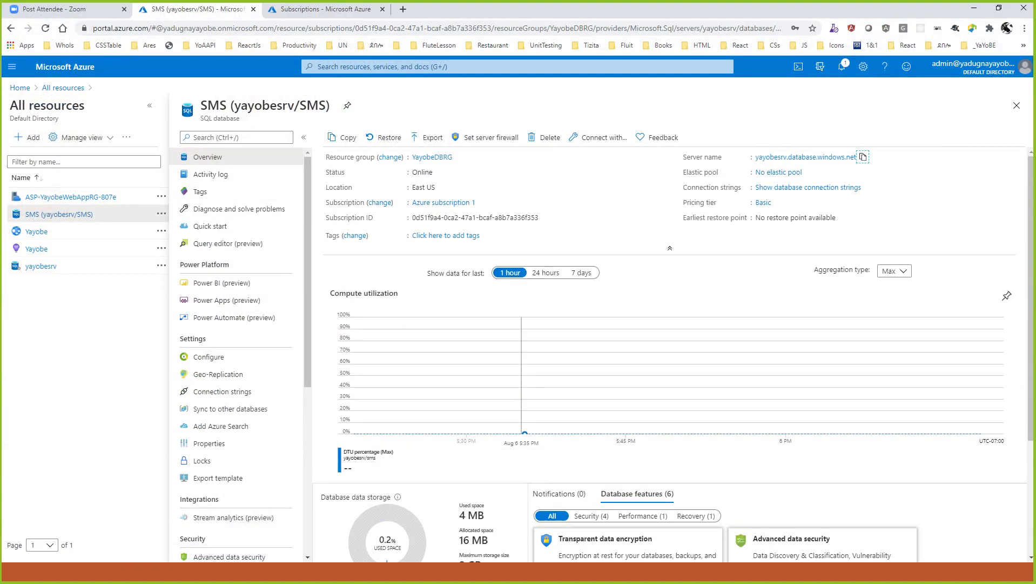
{"action": "scroll", "coordinate": [522, 372], "scroll_direction": "down", "scroll_amount": 1}
{"action": "scroll", "coordinate": [521, 373], "scroll_direction": "up", "scroll_amount": 1}
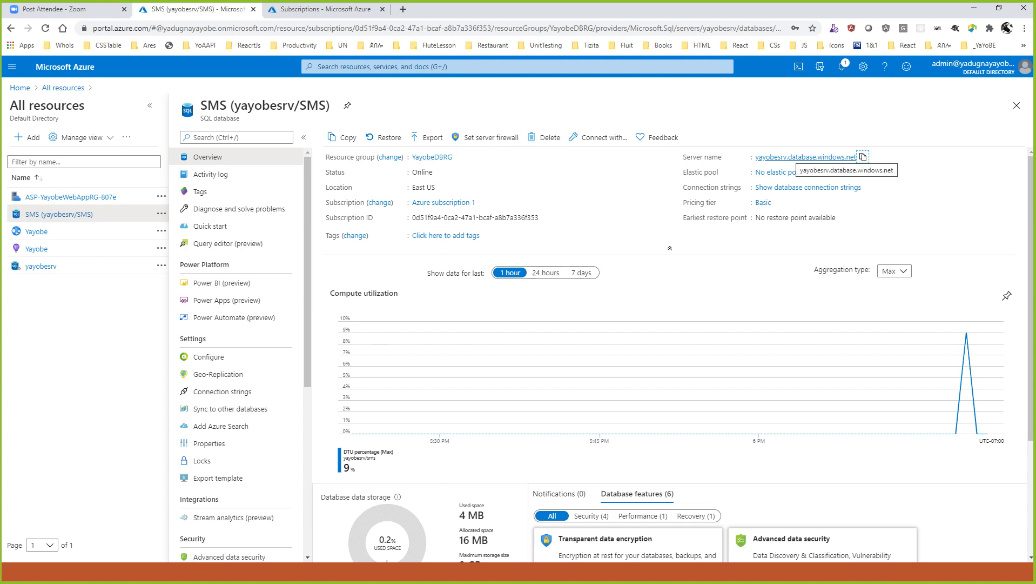
{"action": "left_click", "coordinate": [805, 157]}
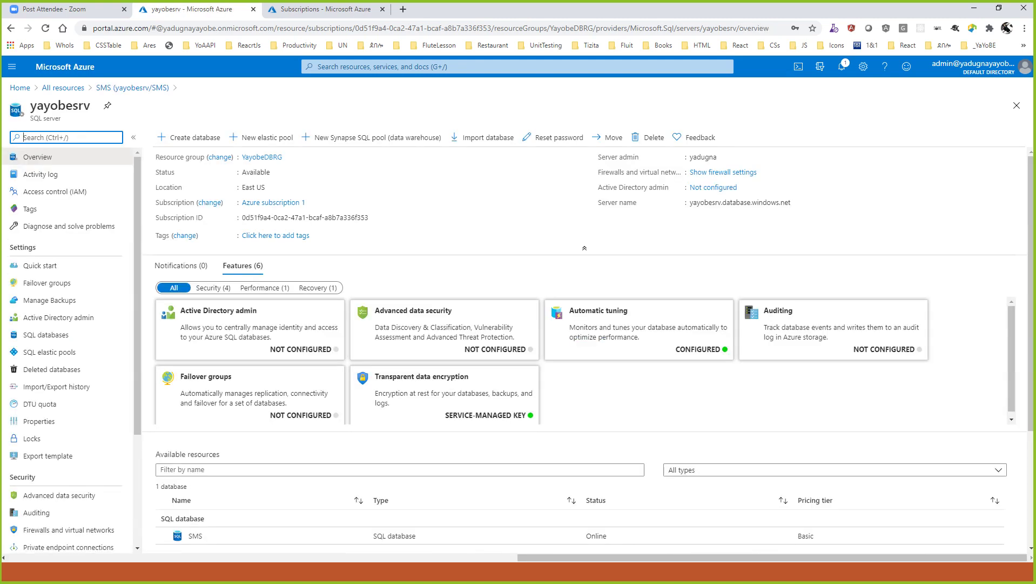